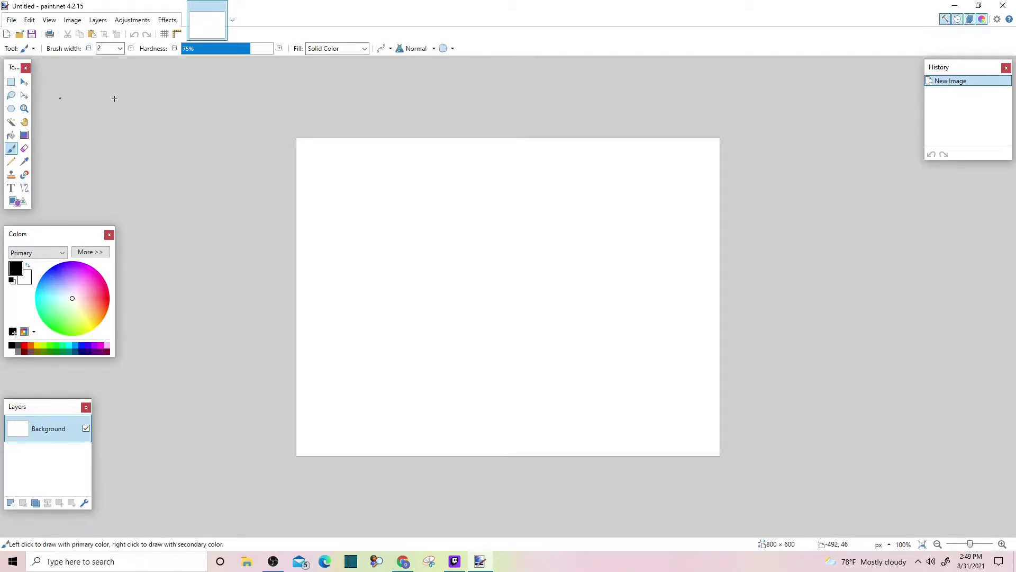
Reposition the Layers and Tools windows slightly within the workspace.
left_click_drag(100, 106, 100, 131)
mouse_move(53, 406)
left_mouse_down()
mouse_move(64, 410)
mouse_move(51, 404)
left_mouse_up()
mouse_move(16, 69)
left_mouse_down()
mouse_move(28, 68)
mouse_move(15, 79)
mouse_move(17, 67)
left_mouse_up()
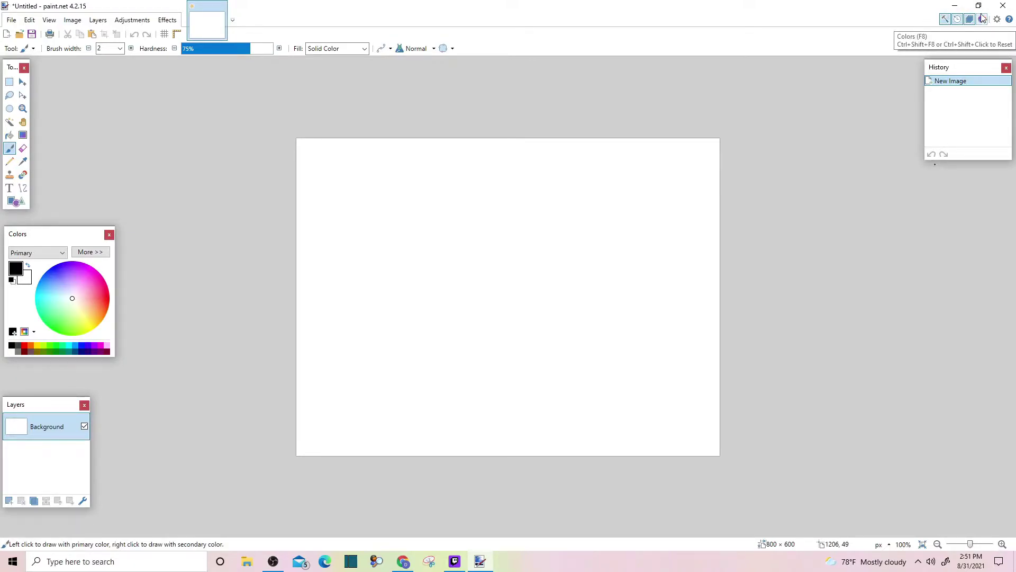
Try light shades from the color wheel as the primary color and return it to black.
left_click(81, 294)
left_click(65, 291)
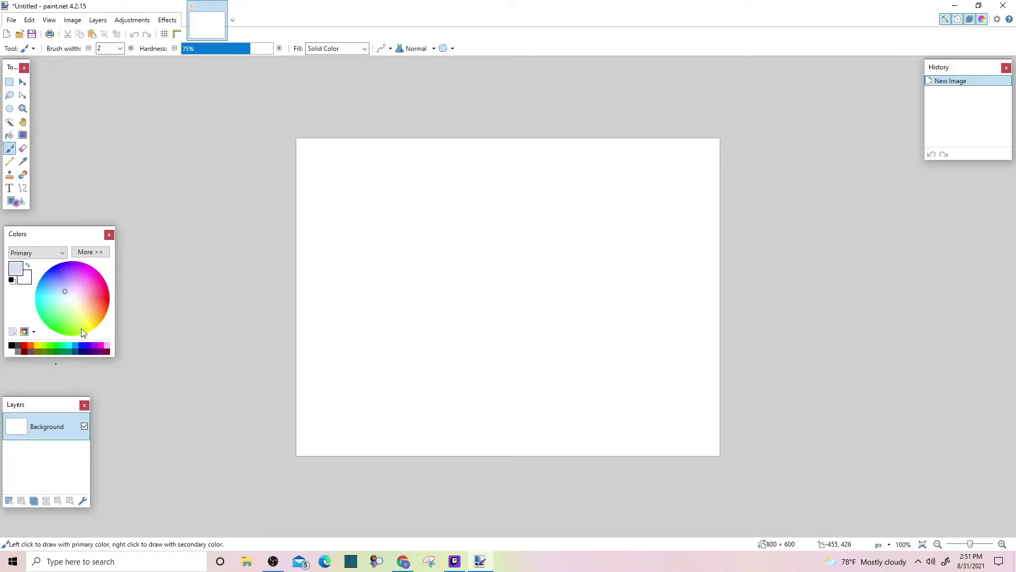
left_click(11, 345)
left_click(64, 290)
left_click(72, 298)
left_click(11, 346)
Hide and show the Tools, History, Layers and Colors windows again, and nudge the Colors window slightly.
left_click(945, 20)
left_click(945, 19)
left_click(958, 20)
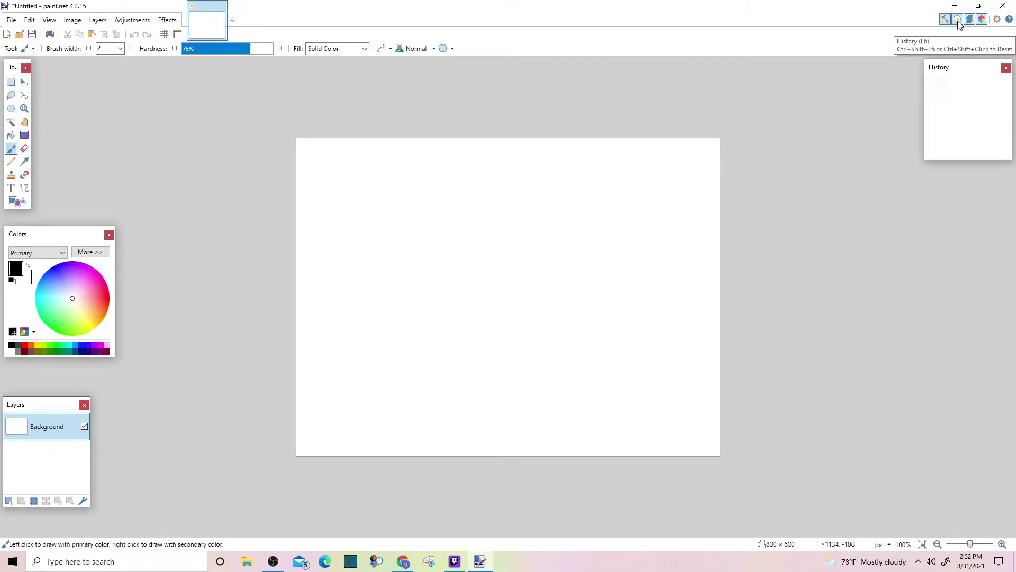
left_click(970, 19)
left_click(970, 19)
left_click(982, 19)
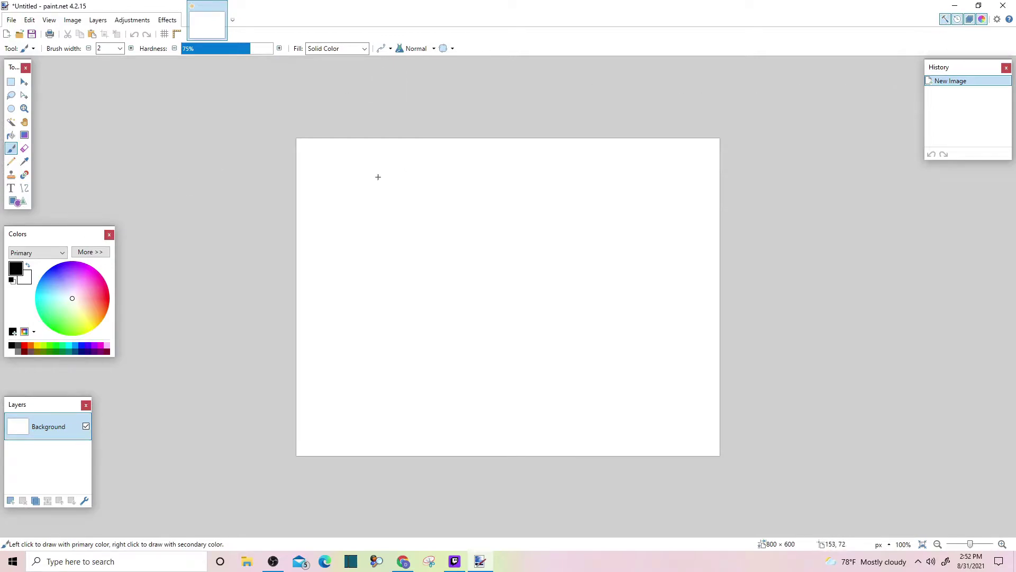
mouse_move(49, 235)
left_mouse_down()
mouse_move(191, 213)
mouse_move(55, 234)
left_mouse_up()
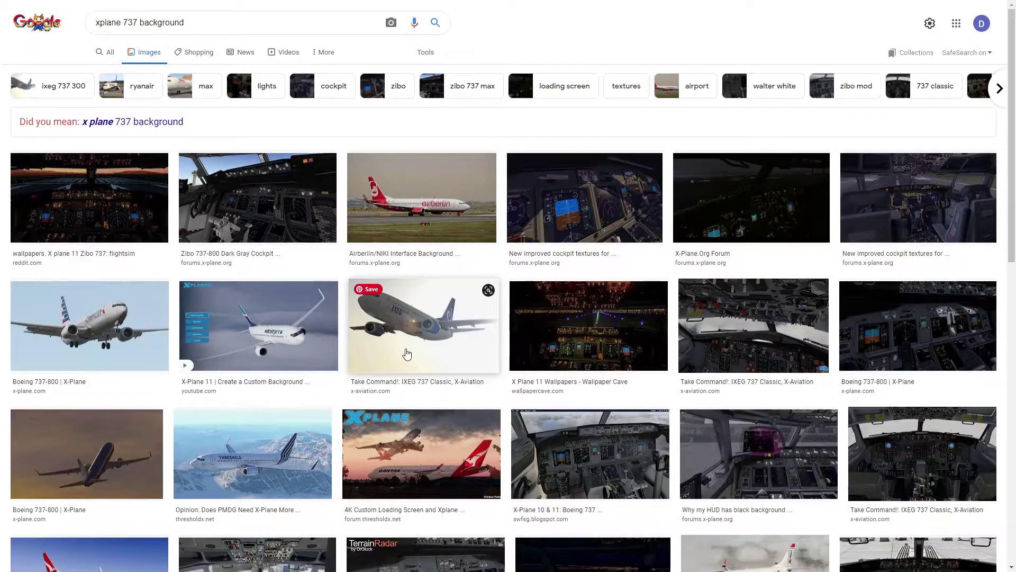
Switch to the browser's xplane 737 background image results, open the X plane 11 Zibo 737 cockpit wallpaper and copy the image.
scroll(407, 354, "down", 5)
scroll(398, 354, "down", 13)
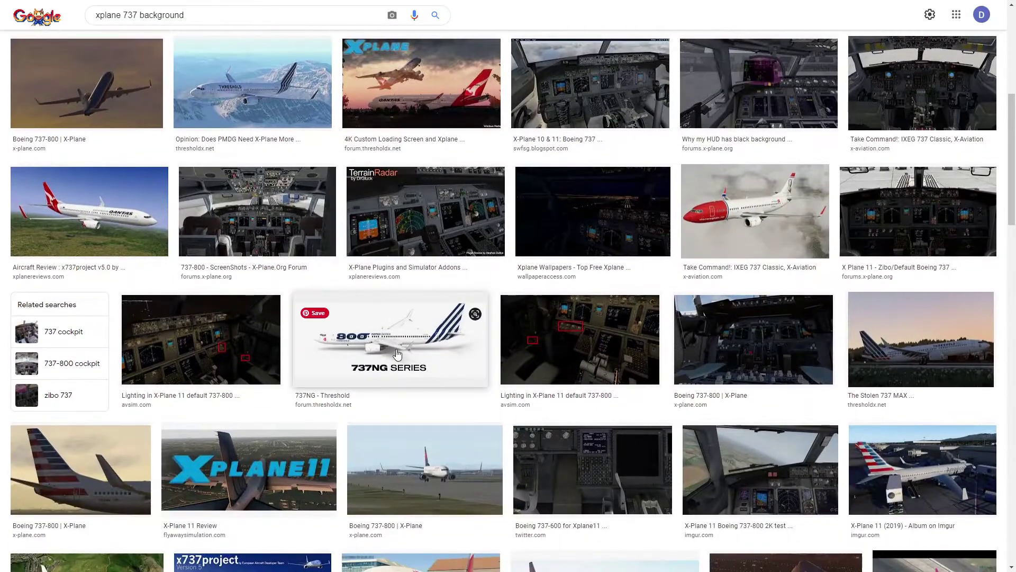
scroll(398, 354, "up", 15)
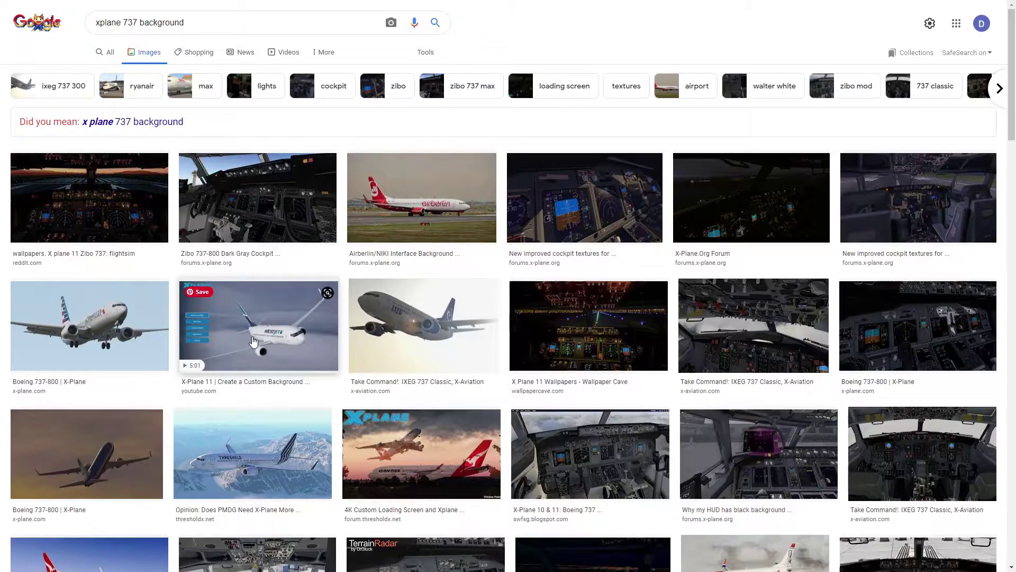
scroll(253, 341, "down", 3)
scroll(110, 218, "up", 3)
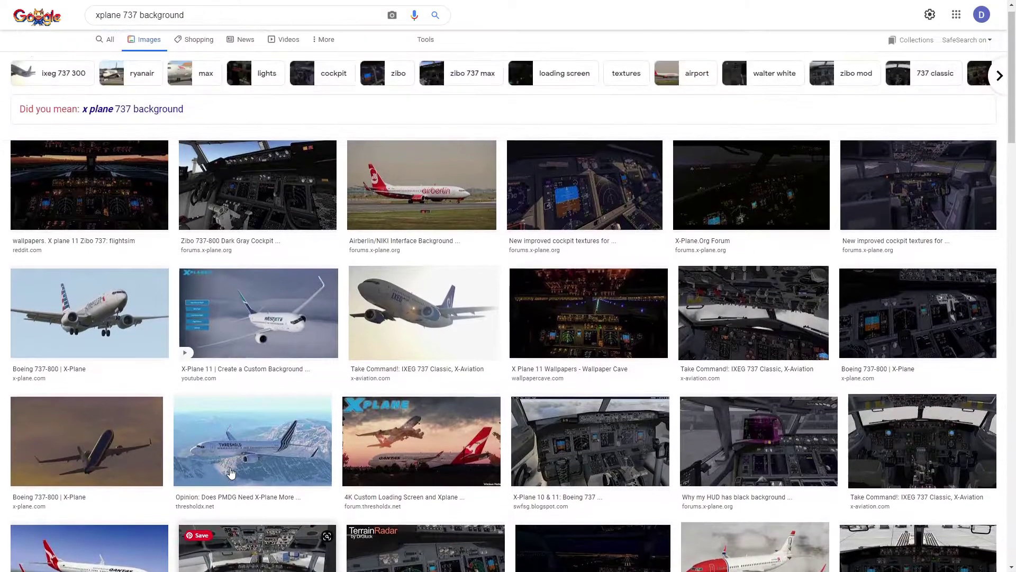
left_click(111, 219)
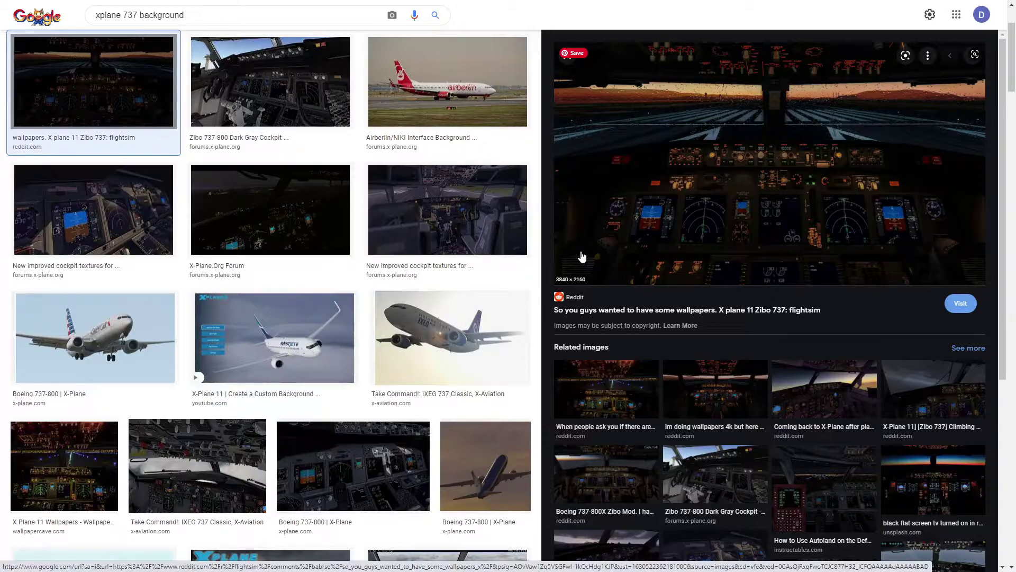
right_click(717, 194)
left_click(741, 330)
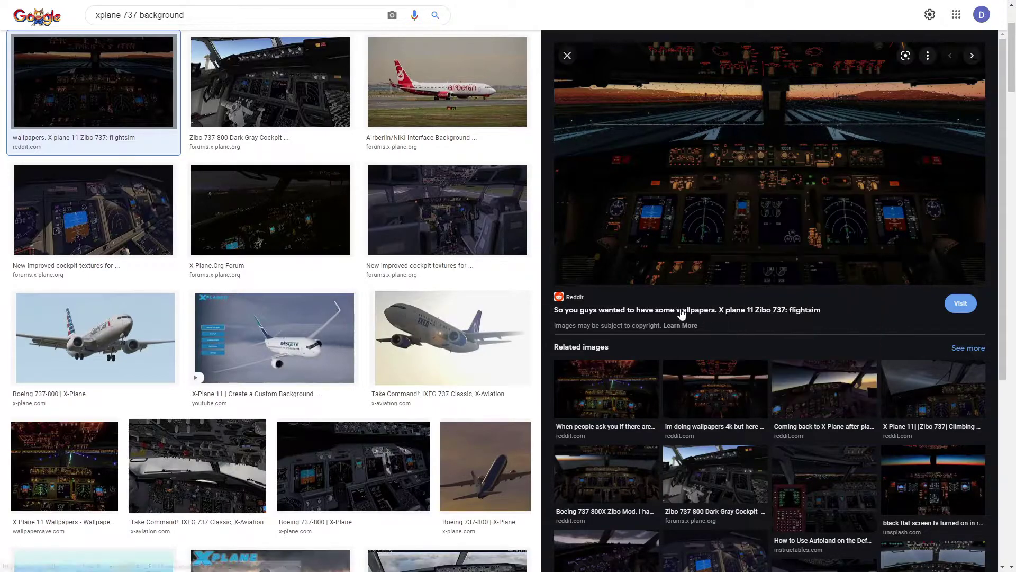
Switch to paint.net and try to paste the copied cockpit image.
key("alt+Tab")
key("ctrl+v")
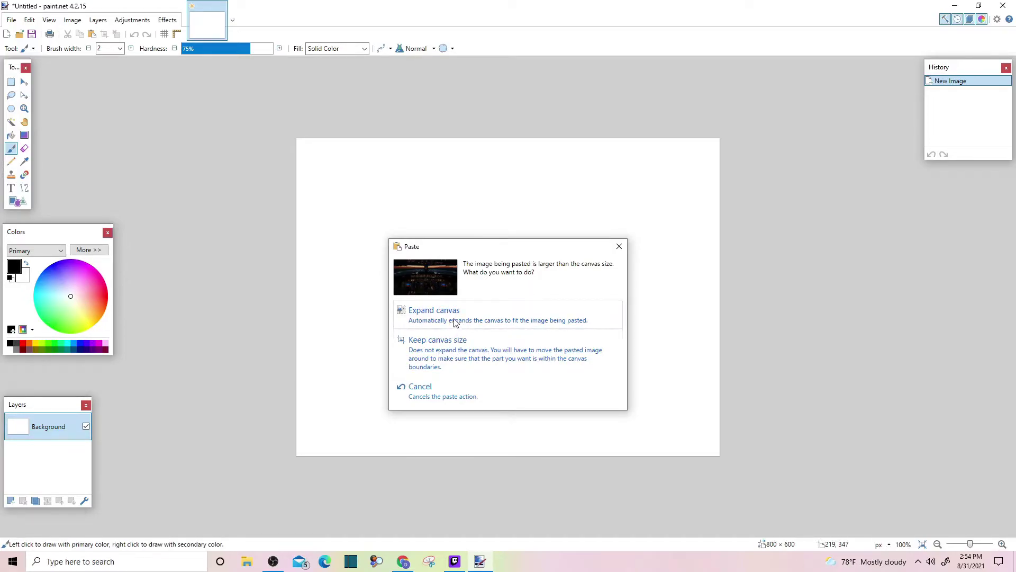
left_click(619, 247)
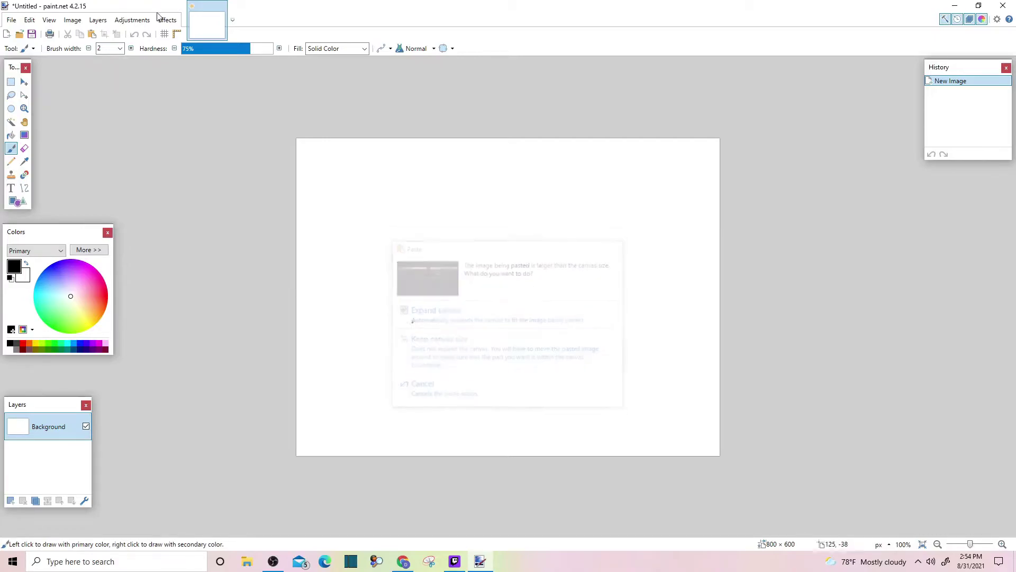
Resize the canvas to 1920 × 1080 pixels and erase its entire white background to transparency.
left_click(73, 21)
left_click(74, 20)
left_click(74, 20)
left_click(87, 59)
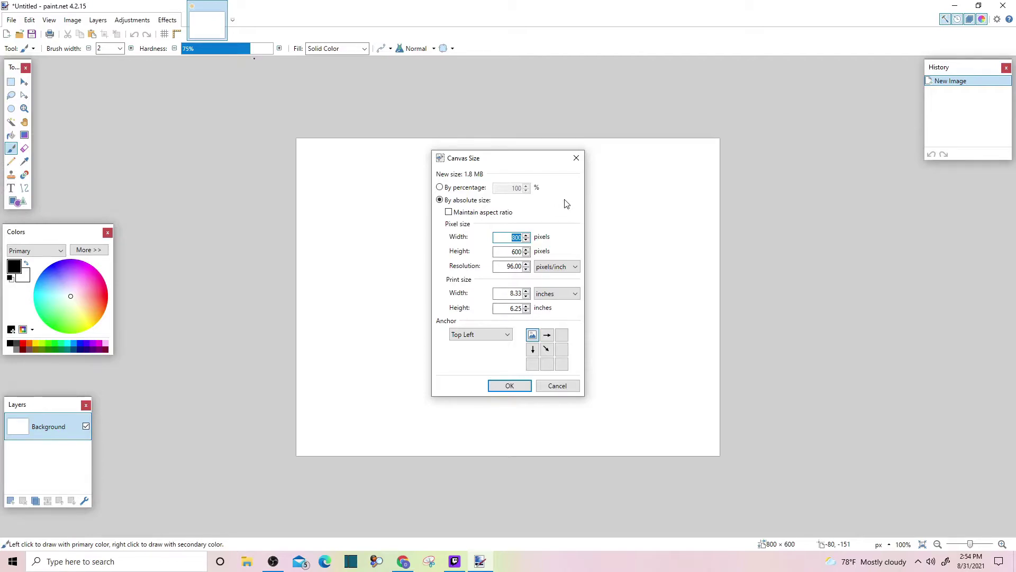
type("1920")
left_click_drag(497, 251, 536, 253)
key("BackSpace")
type("1080")
key("Return")
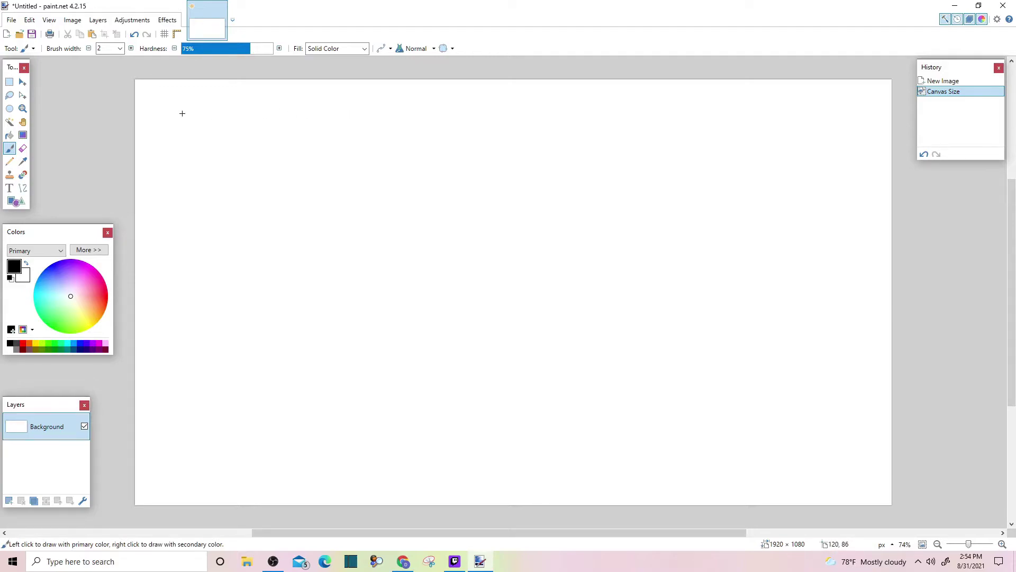
key("ctrl+a")
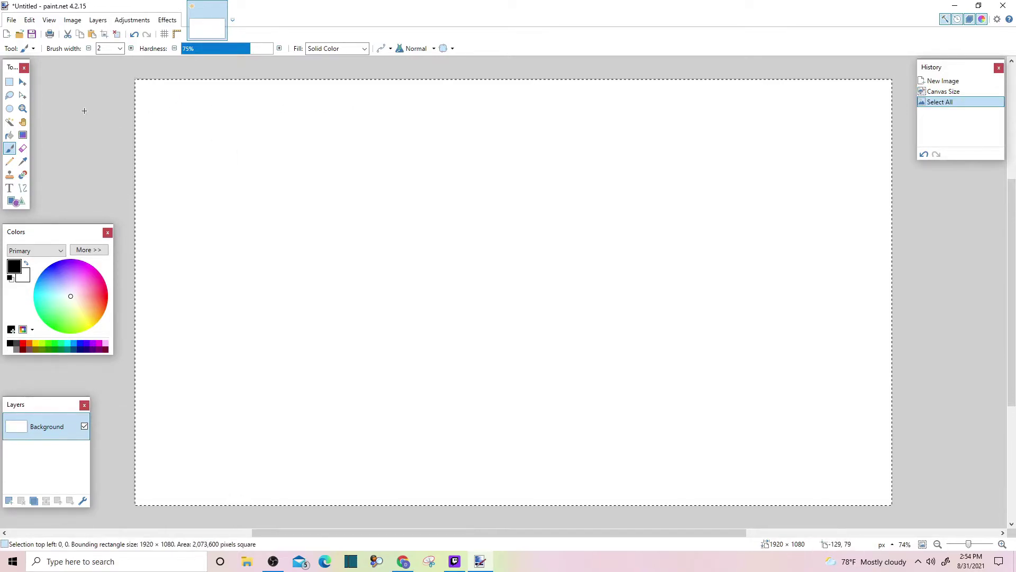
key("Delete")
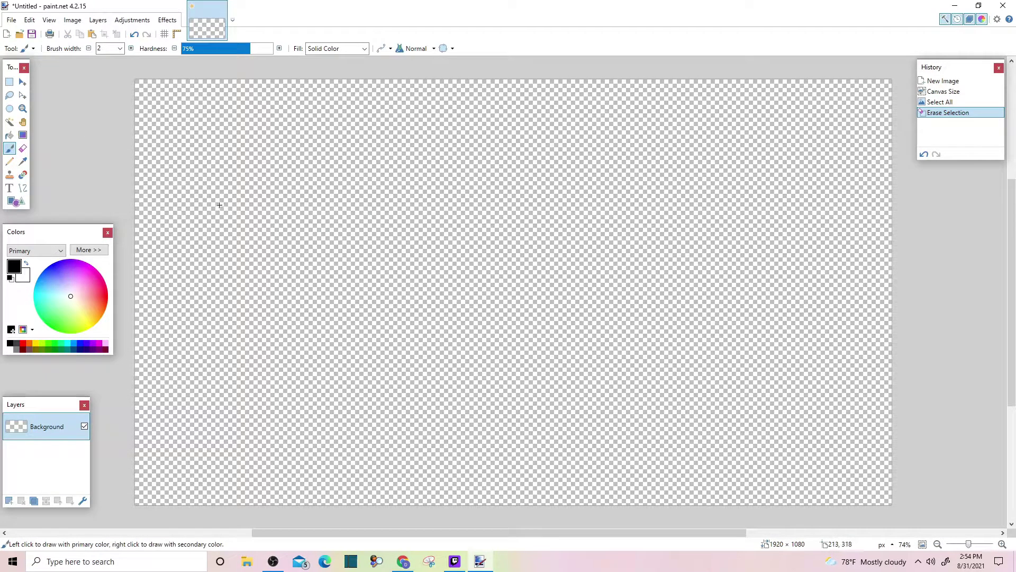
Paste the cockpit image while keeping the canvas size, and scale it down to fill the 1920 × 1080 canvas.
key("ctrl+v")
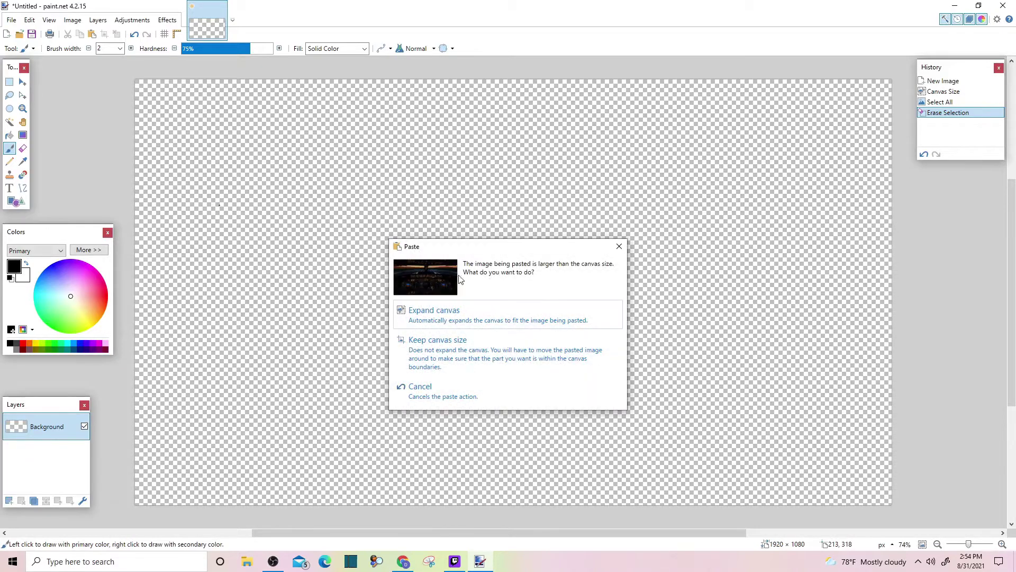
left_click(464, 341)
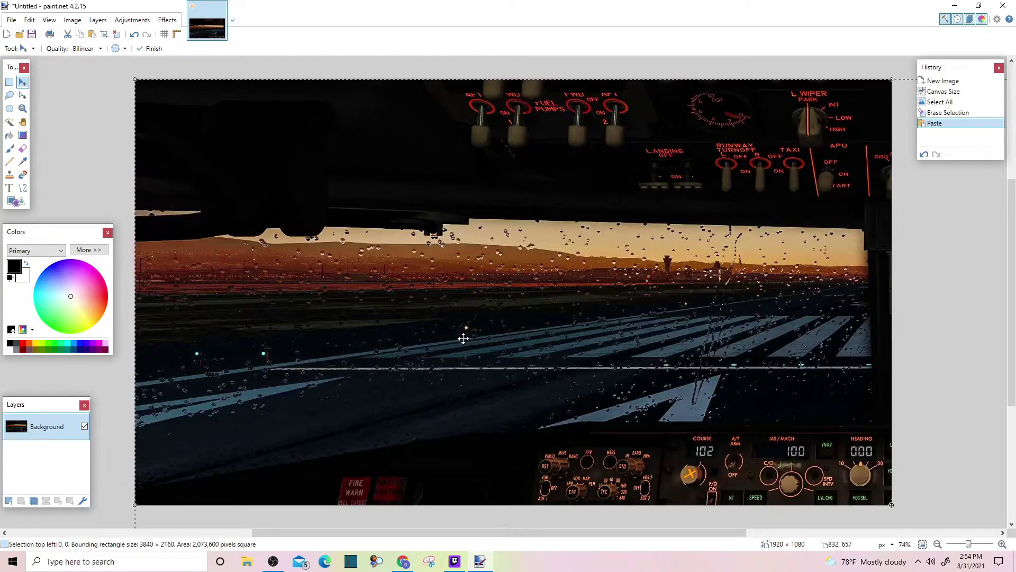
scroll(464, 340, "down", 3)
scroll(463, 338, "down", 2)
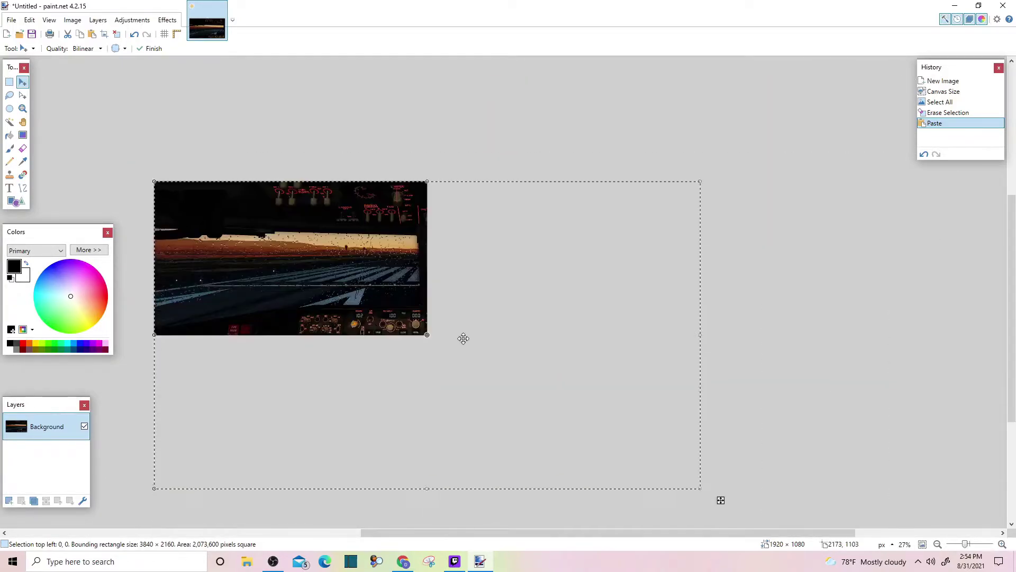
scroll(463, 336, "left", 2)
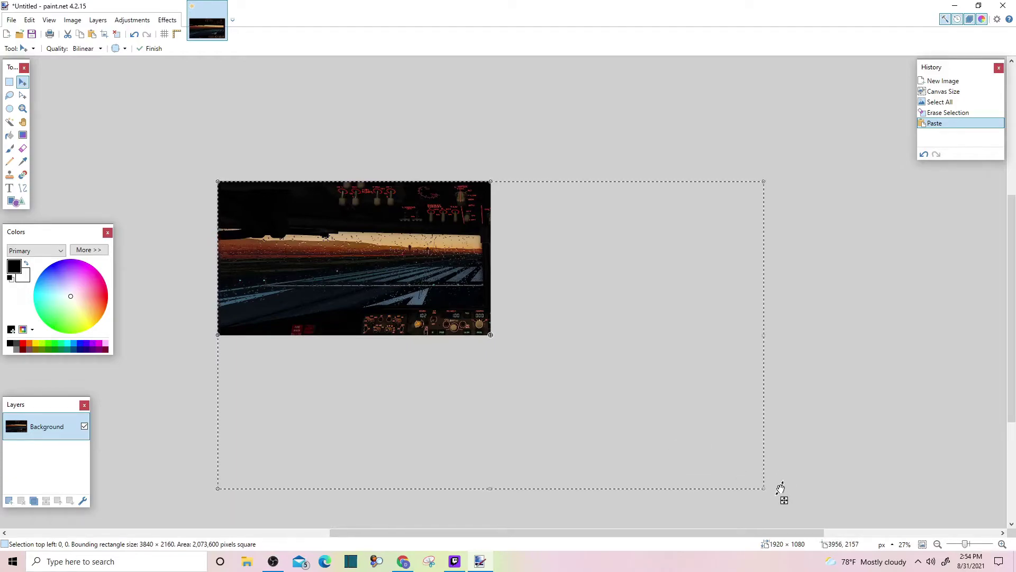
left_click_drag(766, 491, 491, 337)
scroll(376, 332, "up", 2)
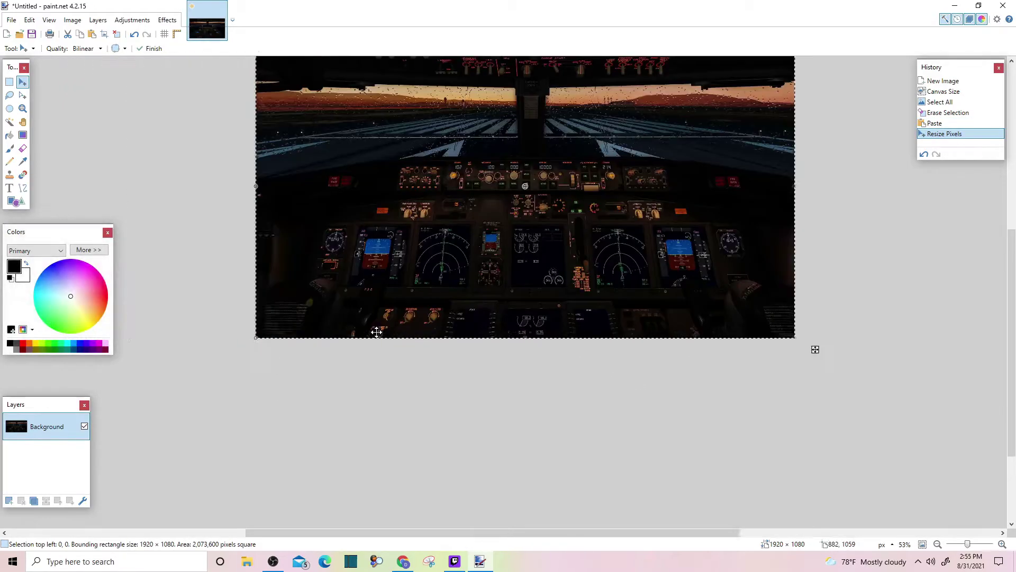
scroll(587, 329, "up", 6)
scroll(594, 333, "up", 3)
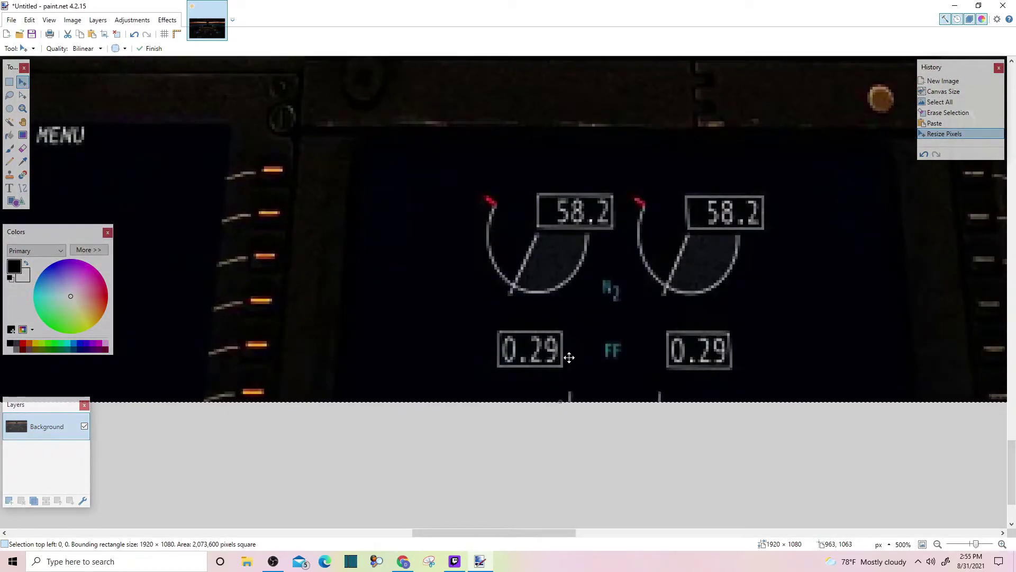
scroll(569, 357, "down", 9)
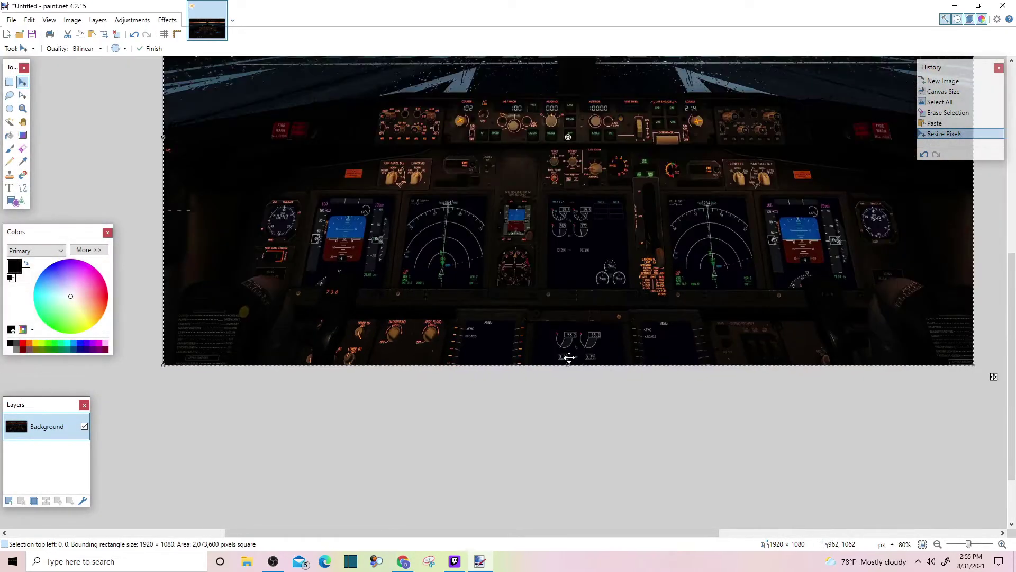
scroll(569, 357, "down", 3)
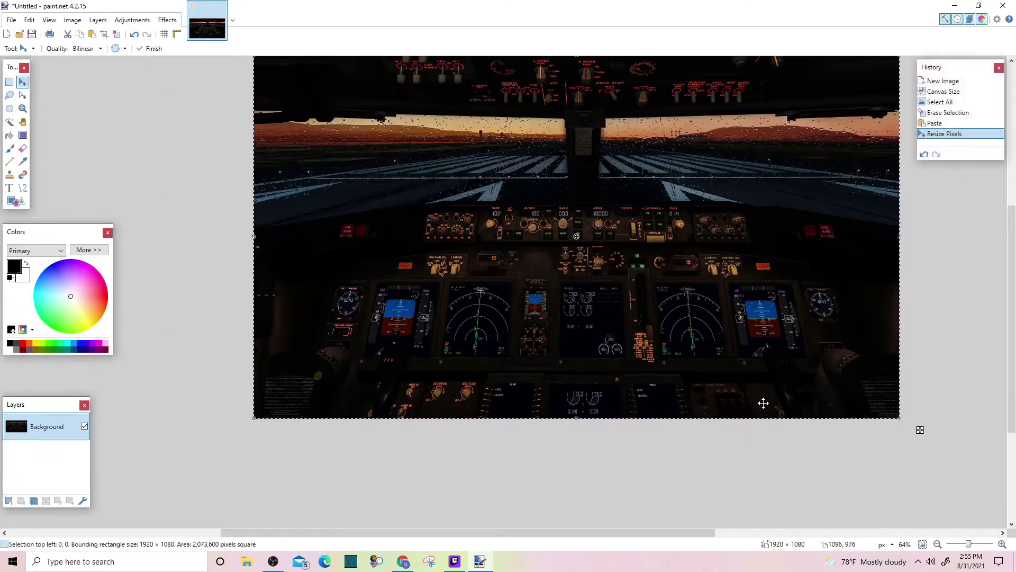
left_click_drag(1011, 423, 1011, 407)
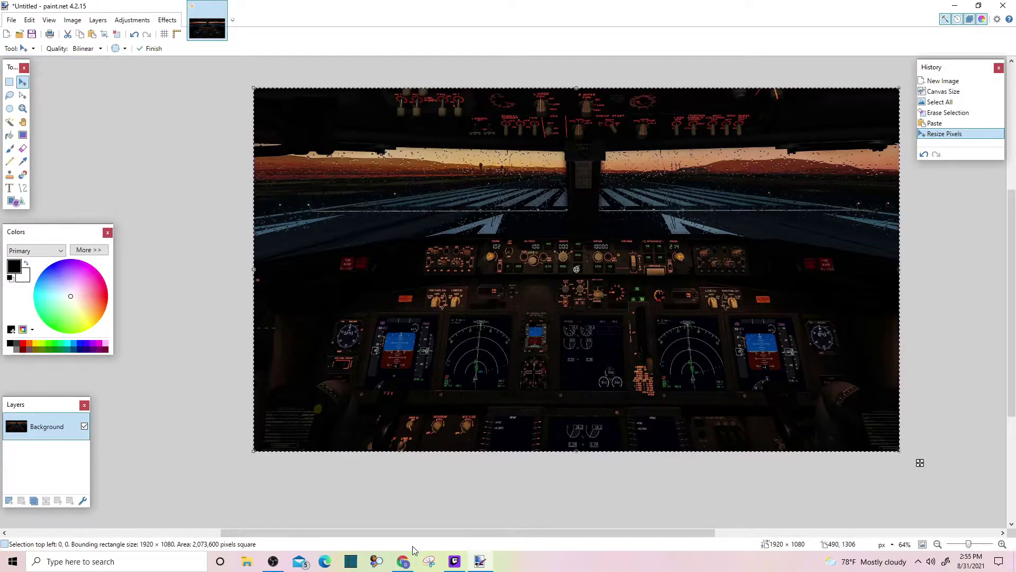
Replace the image with another 737 cockpit picture, scaled up to about 1921 × 1080 pixels, and erase it again.
key("Delete")
key("ctrl+v")
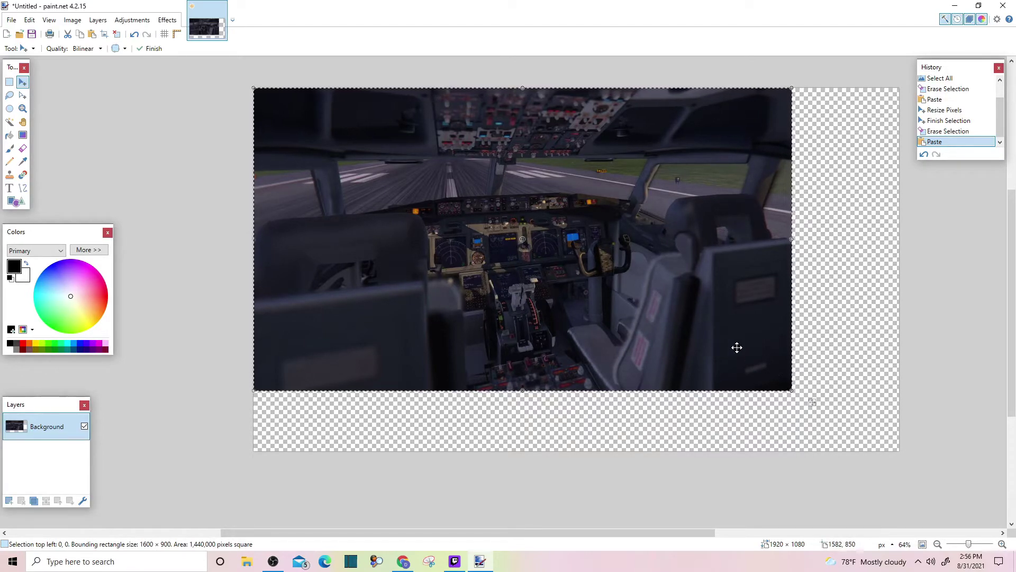
left_click_drag(794, 381, 900, 452)
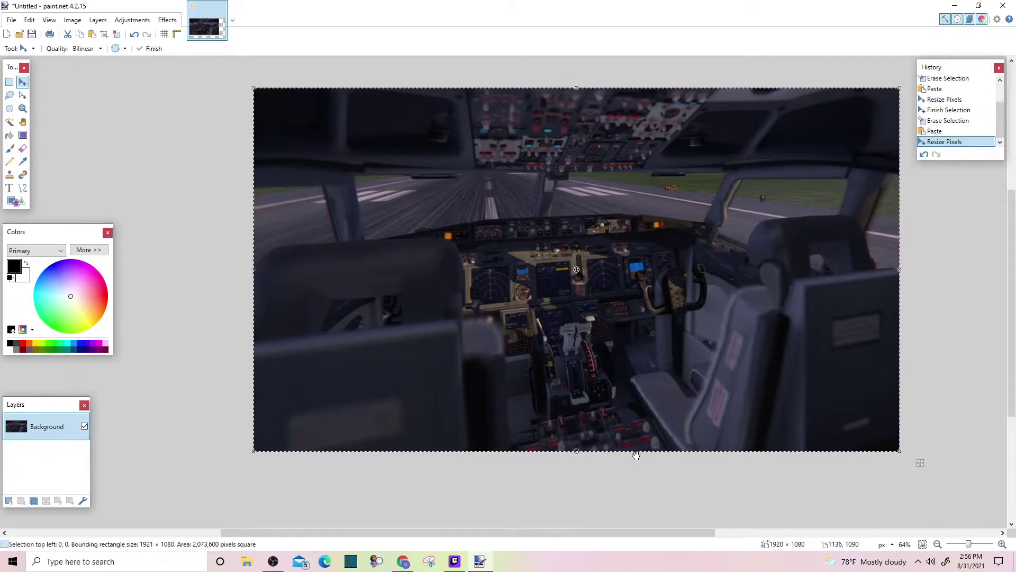
key("Delete")
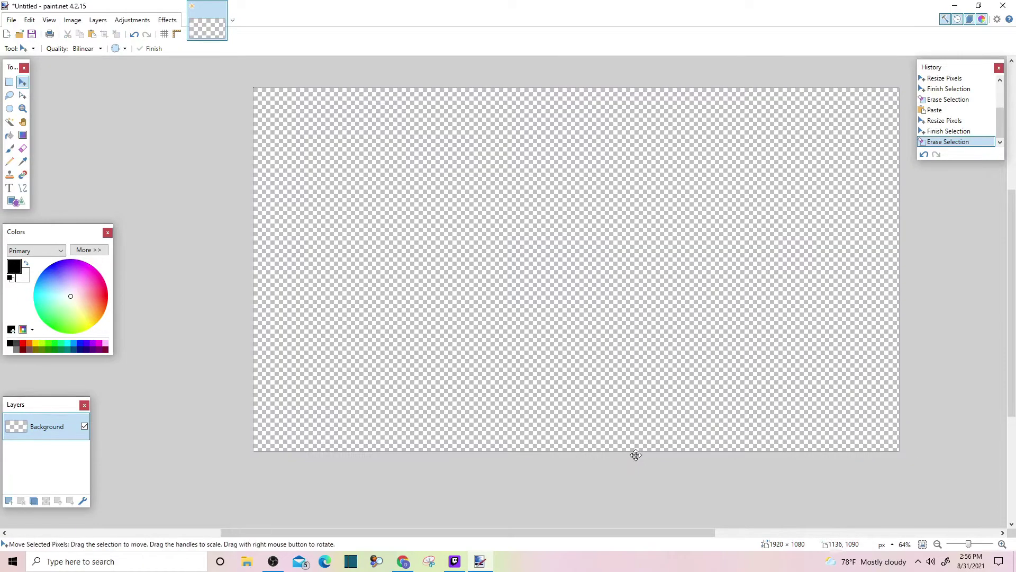
Open the aircraft screenshot "b738 - 2021-03-05 5.24.05 PM.png" from the X-Plane screenshots as a separate image.
left_click(18, 35)
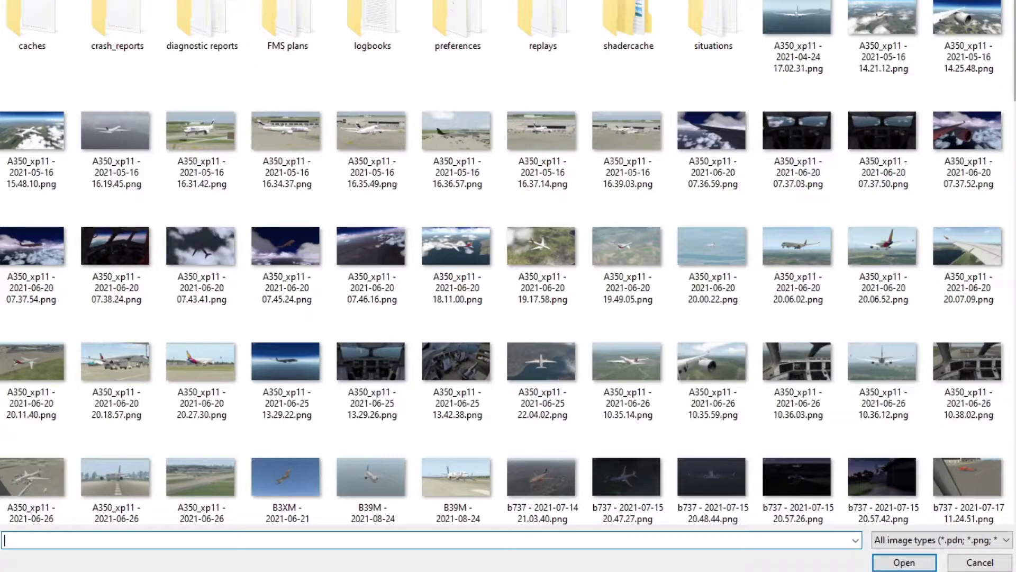
scroll(879, 18, "down", 3)
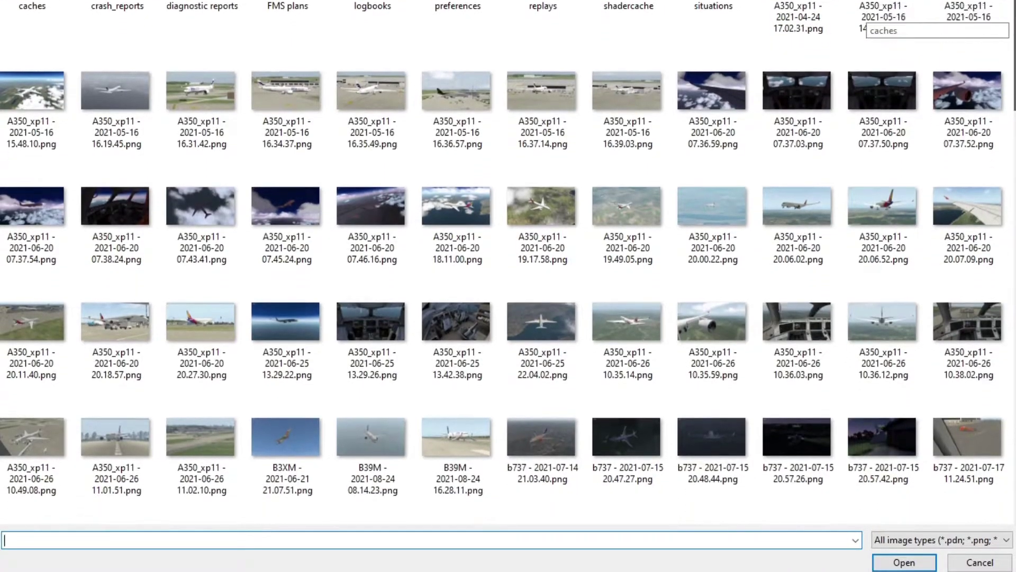
scroll(879, 18, "down", 1)
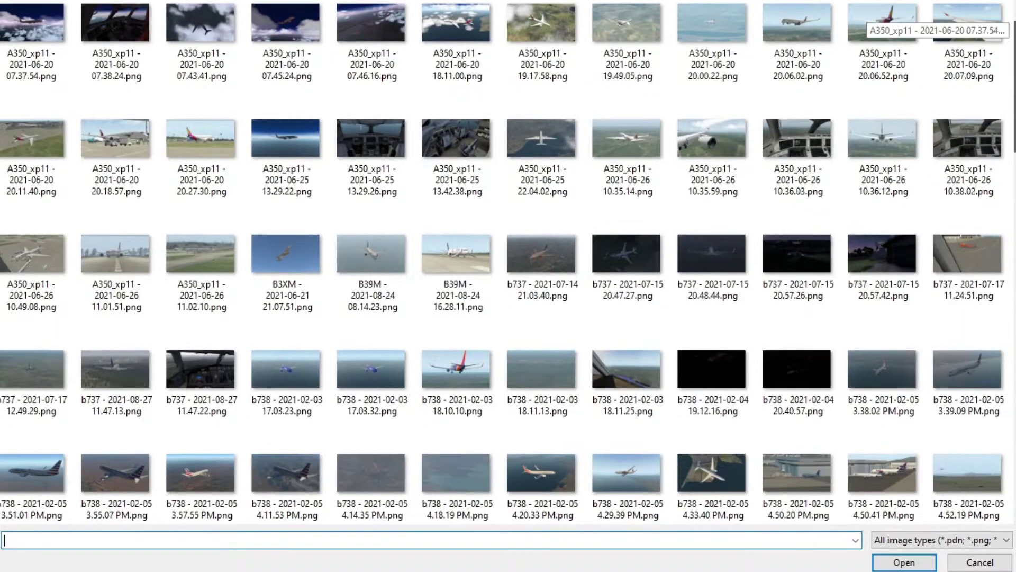
scroll(879, 18, "up", 4)
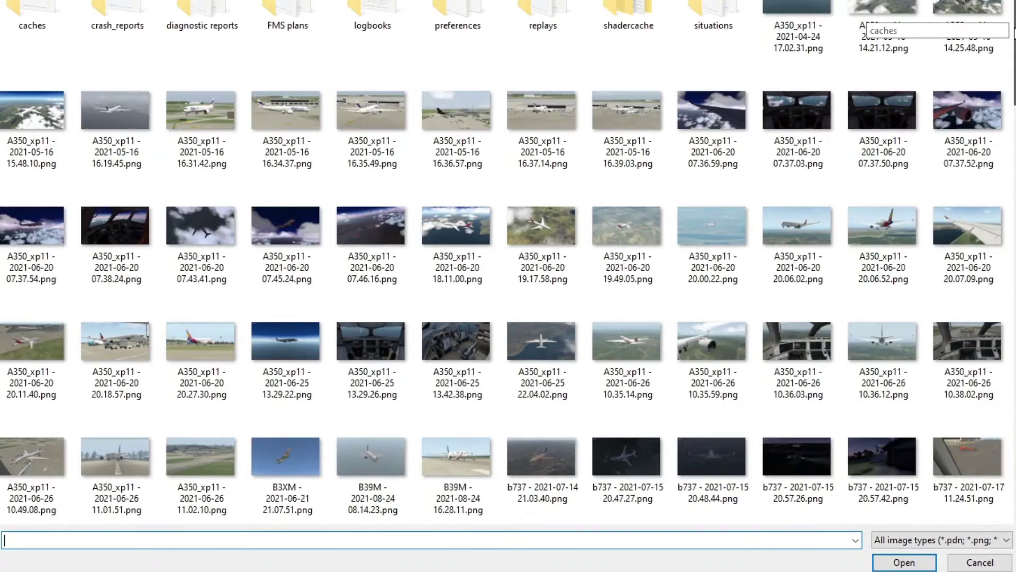
scroll(878, 18, "down", 4)
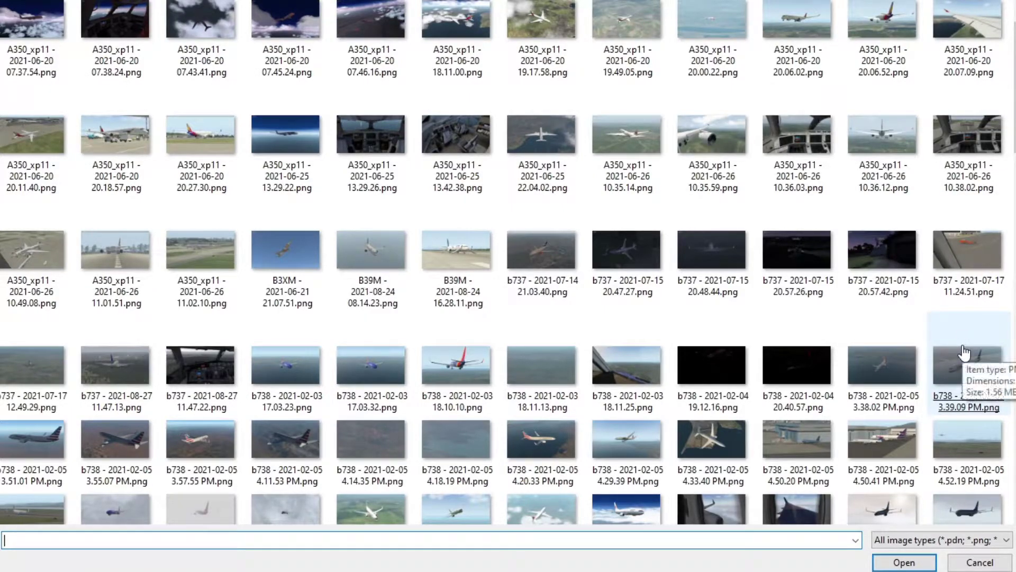
scroll(963, 348, "down", 9)
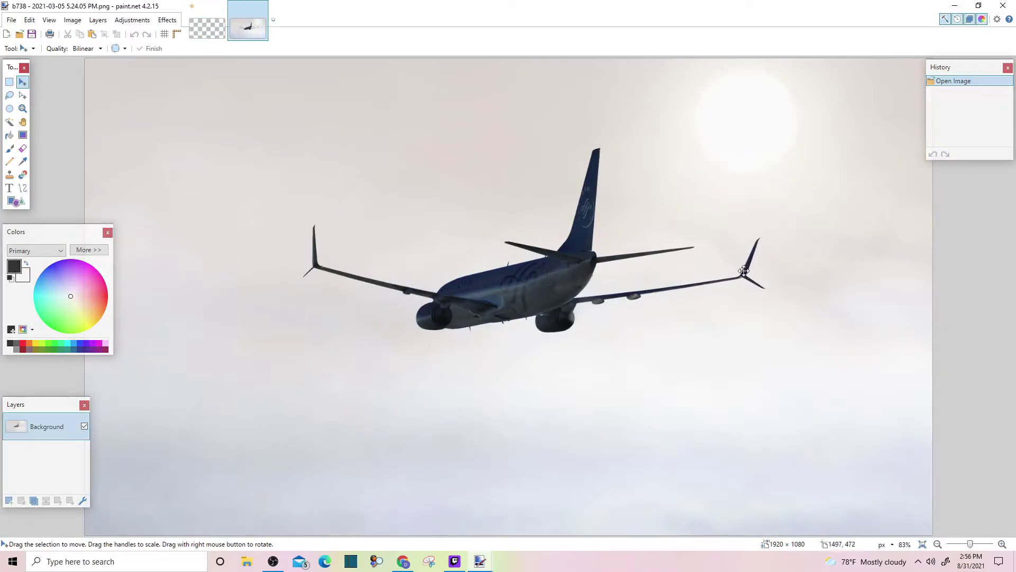
scroll(402, 190, "down", 1)
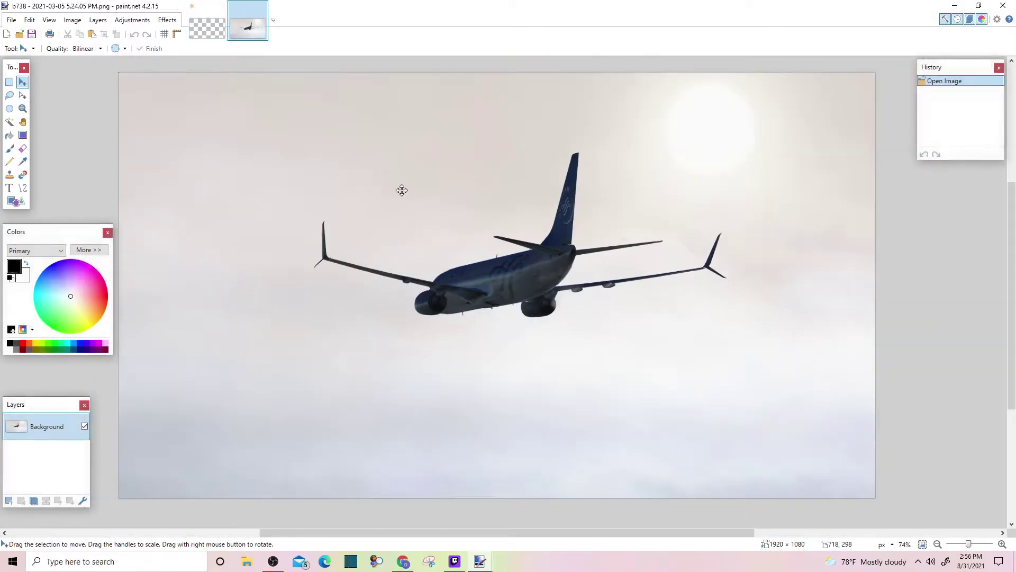
Copy the whole aircraft screenshot into the transparent 1920 × 1080 canvas and close the screenshot's own image without saving.
scroll(217, 42, "down", 2)
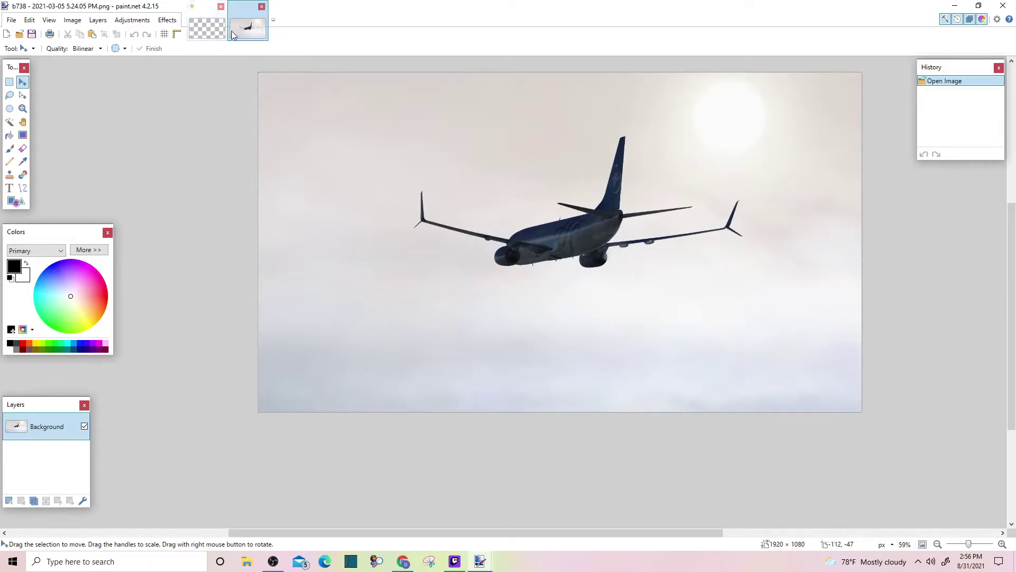
left_click(215, 31)
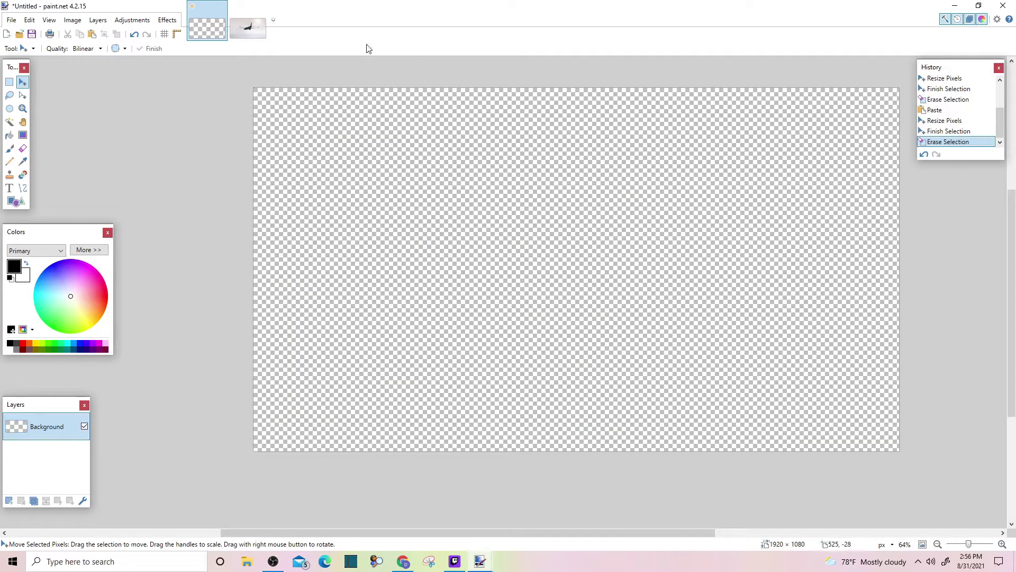
left_click(247, 31)
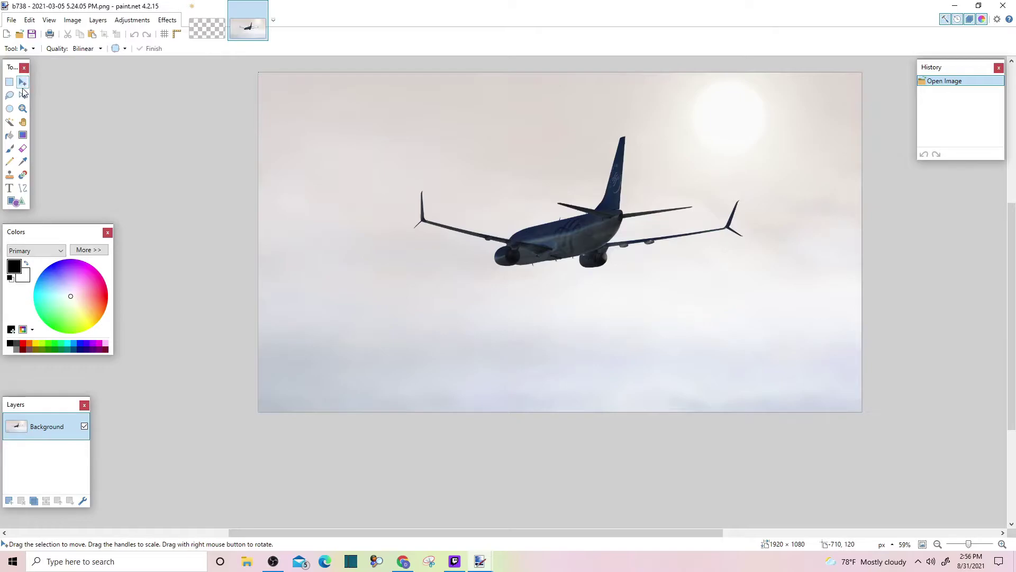
left_click(355, 147)
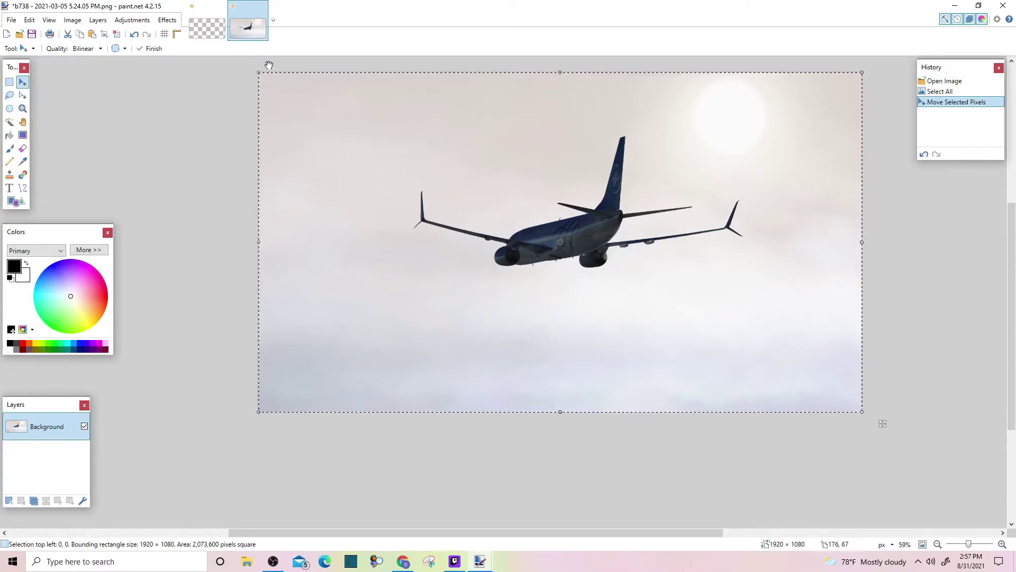
key("ctrl+Tab")
key("ctrl+v")
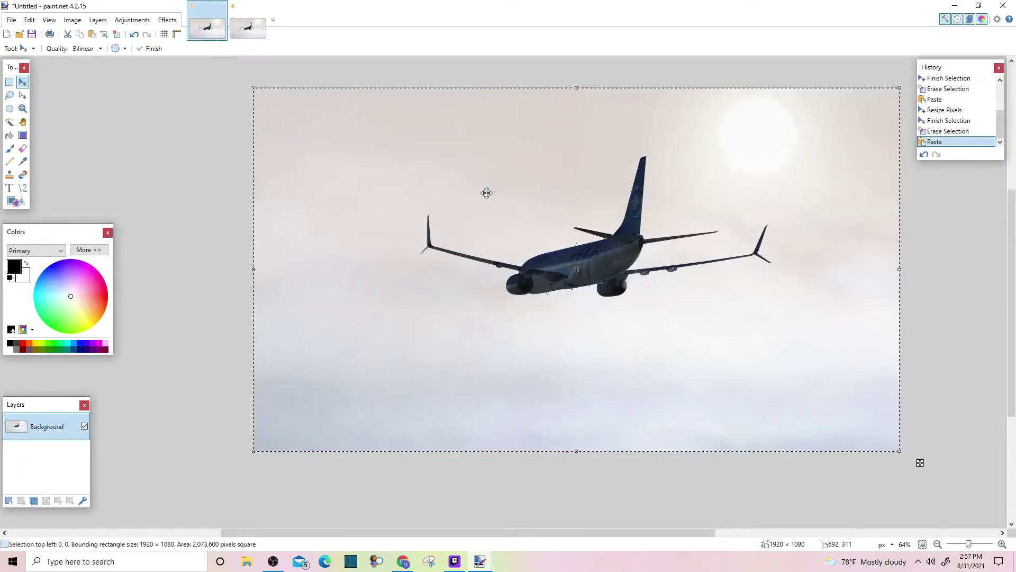
left_click_drag(631, 370, 568, 371)
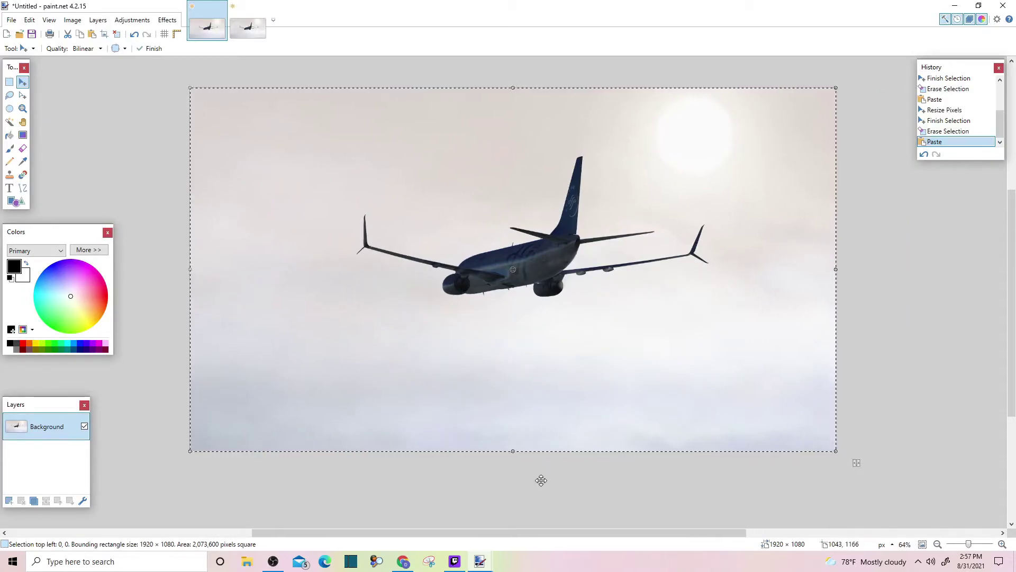
key("ctrl+d")
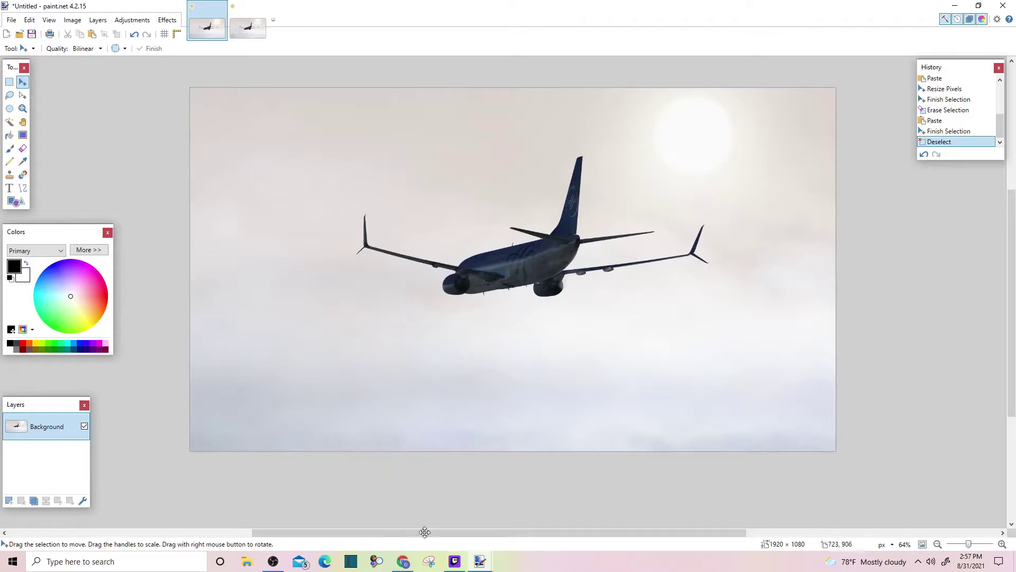
left_click(261, 6)
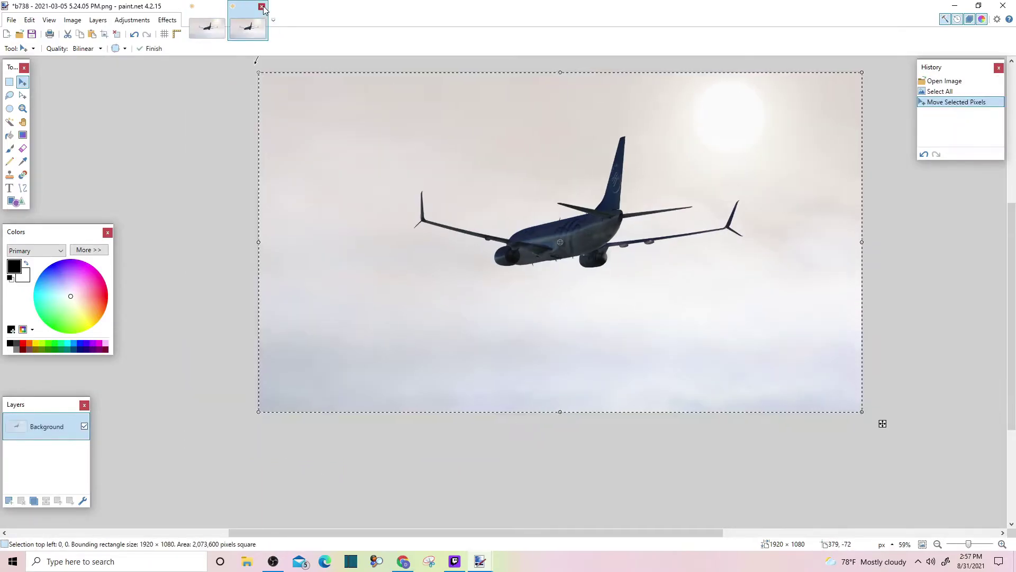
left_click(480, 333)
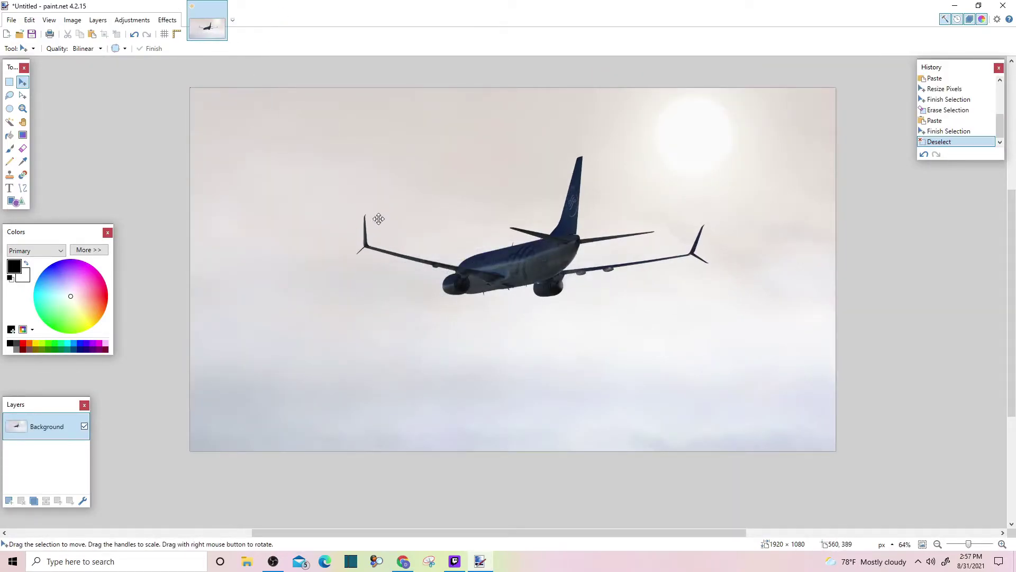
Apply a Vignette effect with a radius of 0.65 to the entire aircraft picture and clear the selection.
key("ctrl+a")
left_click(449, 247)
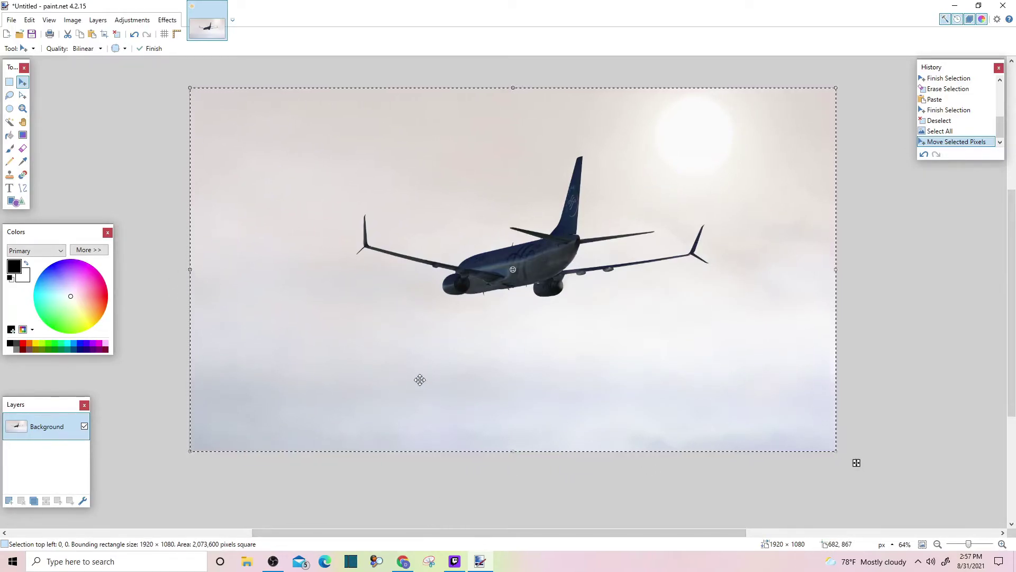
left_click(169, 20)
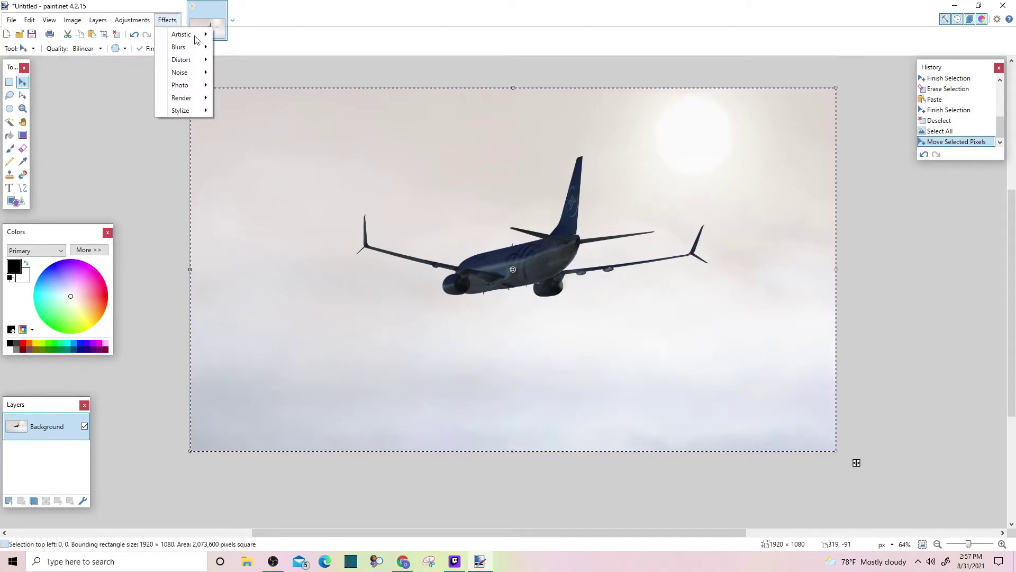
mouse_move(201, 85)
left_click(259, 132)
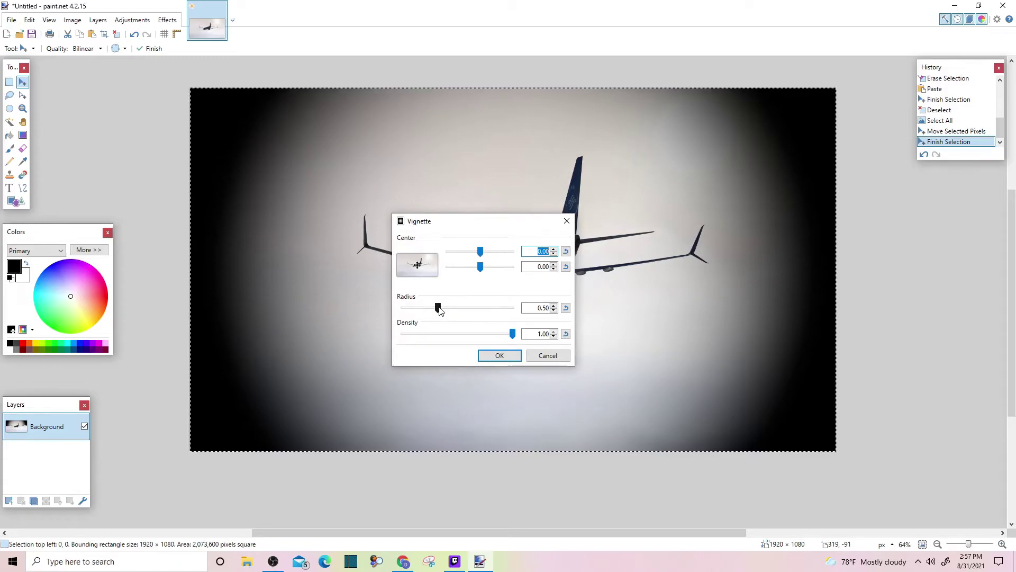
left_click_drag(439, 310, 447, 310)
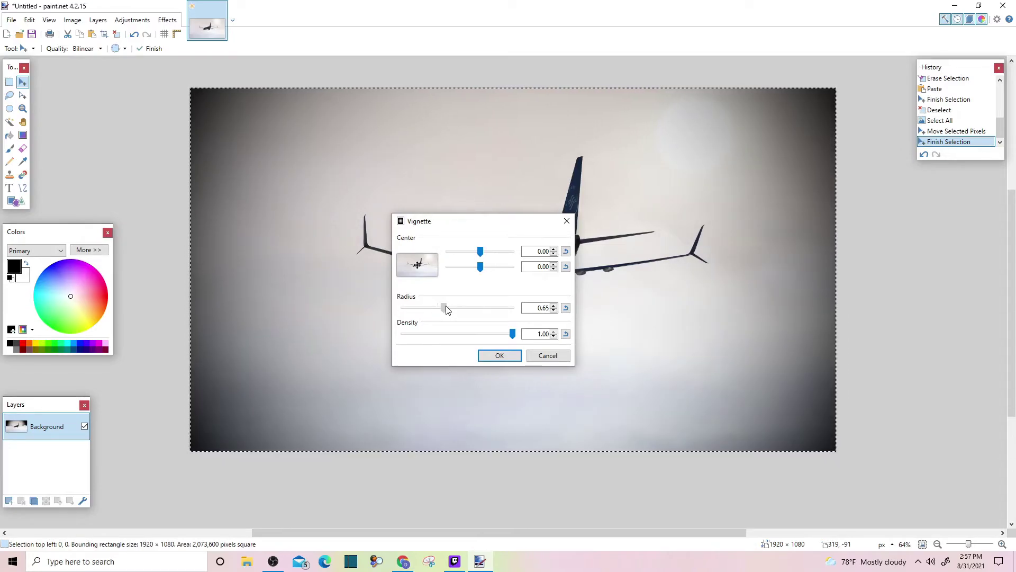
left_click_drag(467, 224, 817, 220)
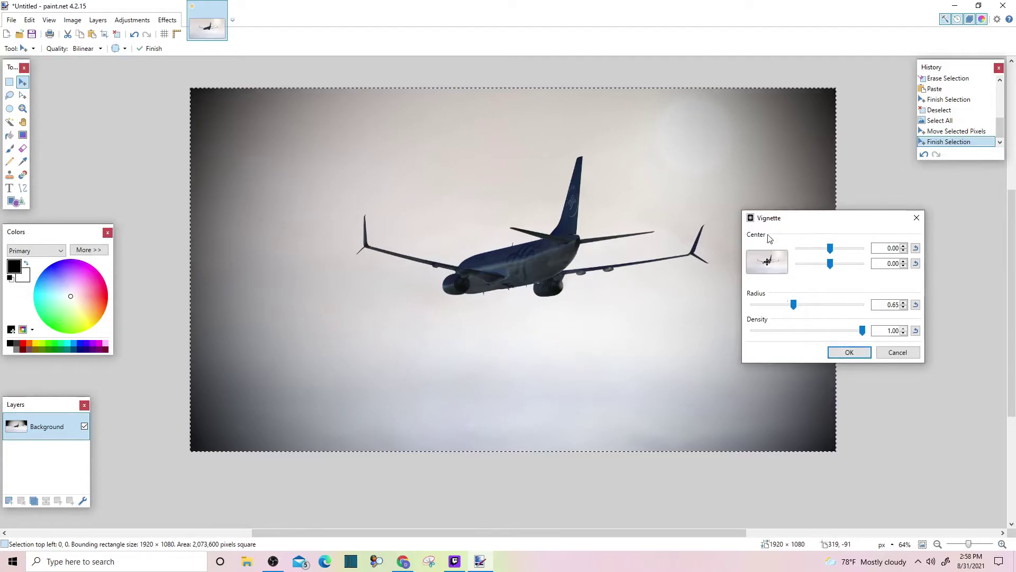
left_click(851, 353)
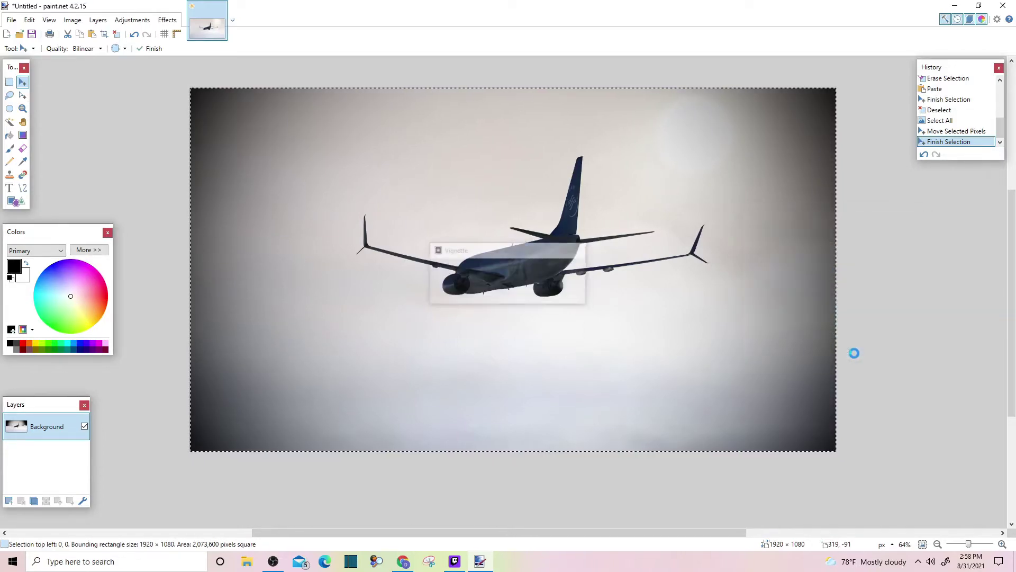
key("ctrl+d")
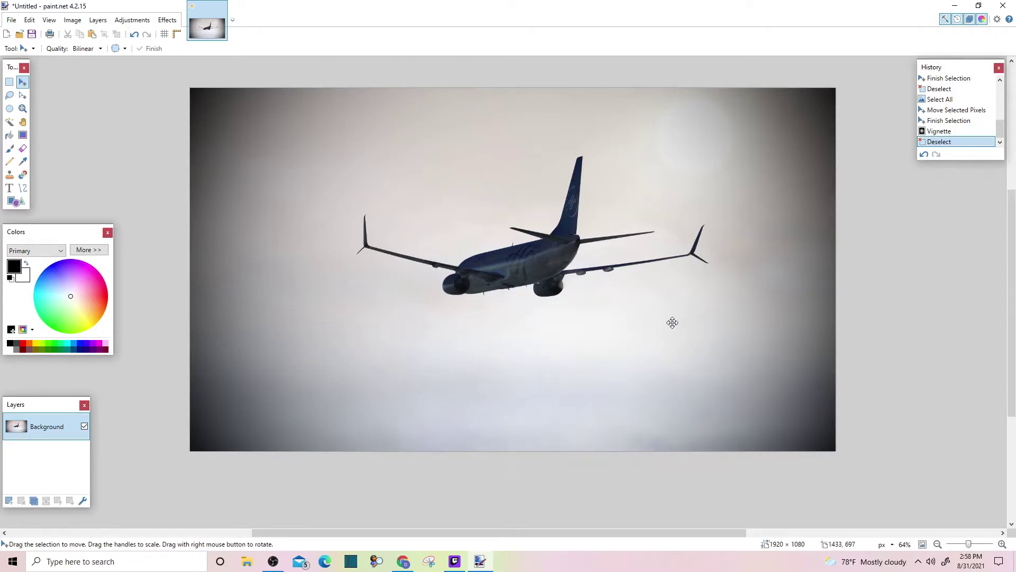
Apply a Gaussian Blur with a radius of 6 to the entire aircraft picture and clear the selection.
key("ctrl+a")
left_click(639, 293)
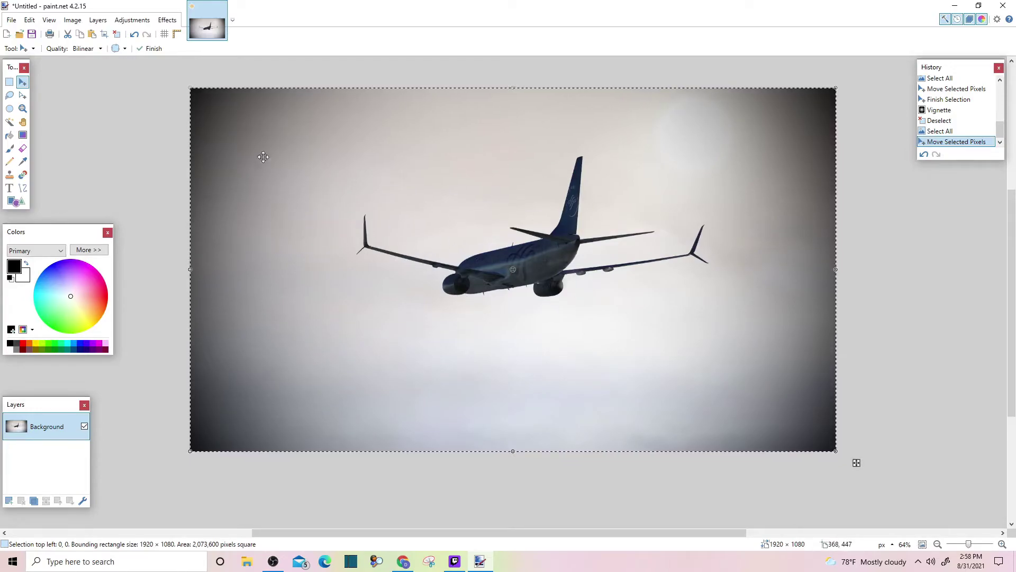
left_click(168, 19)
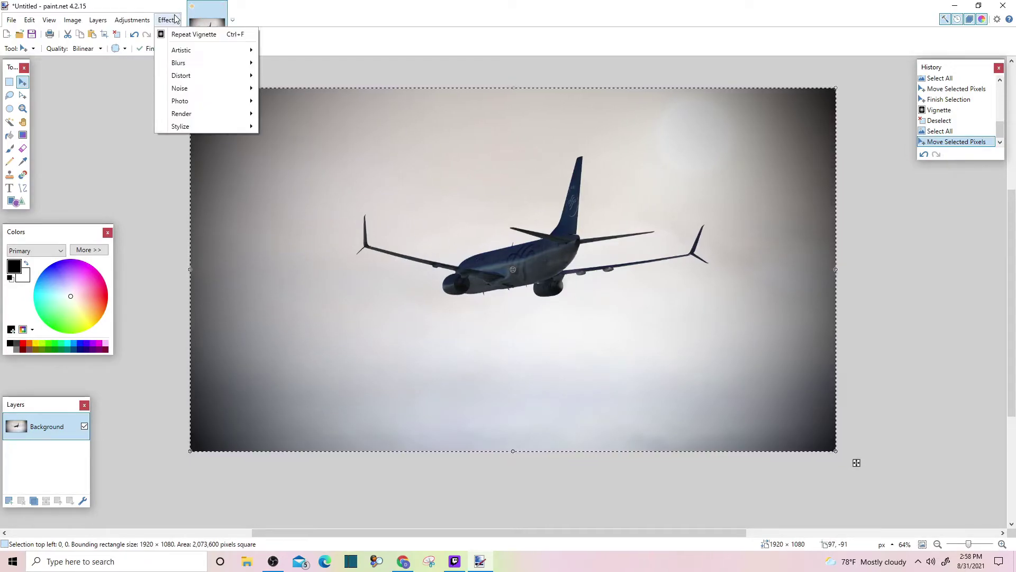
mouse_move(218, 64)
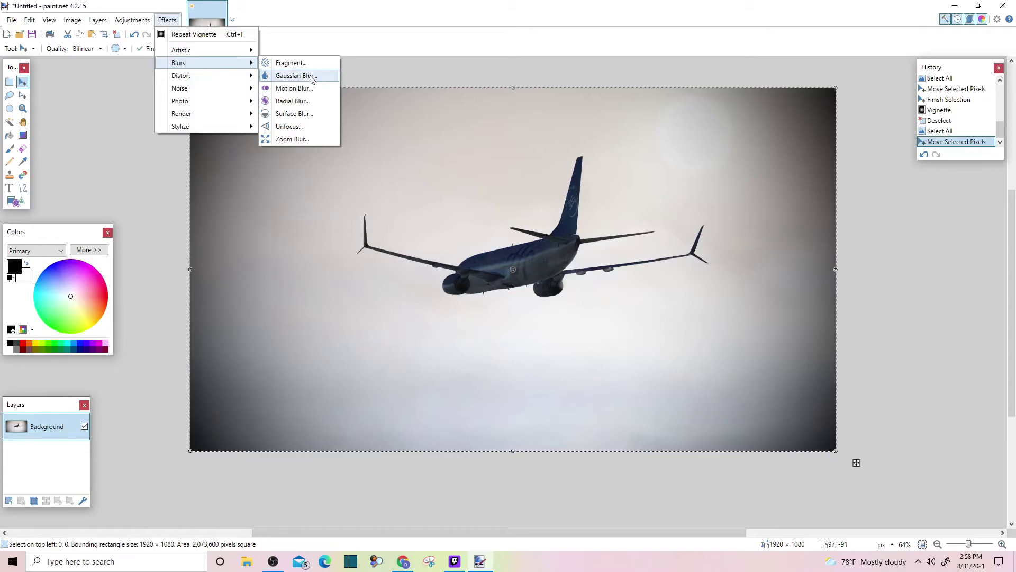
left_click(296, 76)
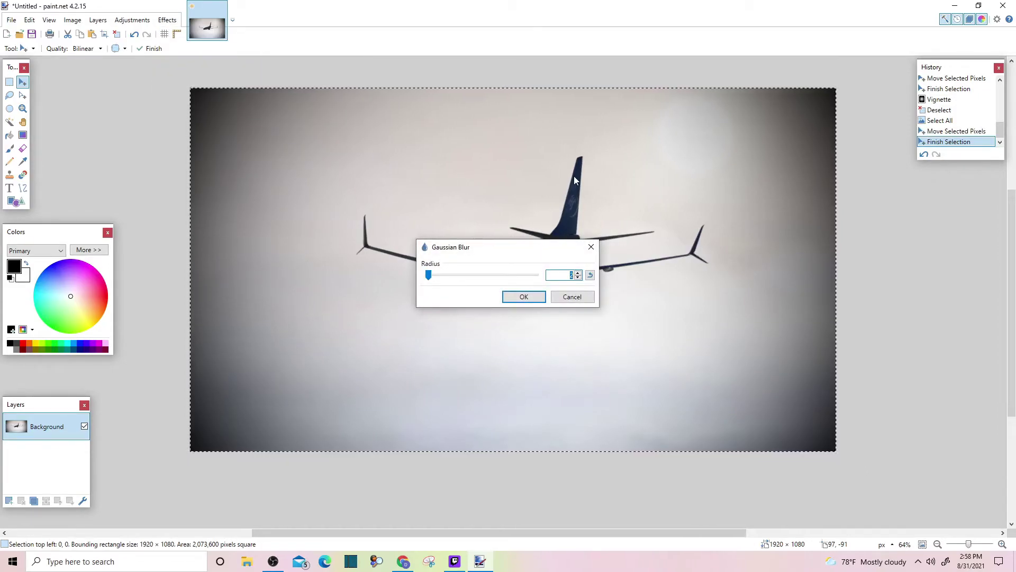
left_click_drag(531, 248, 692, 123)
left_click(594, 150)
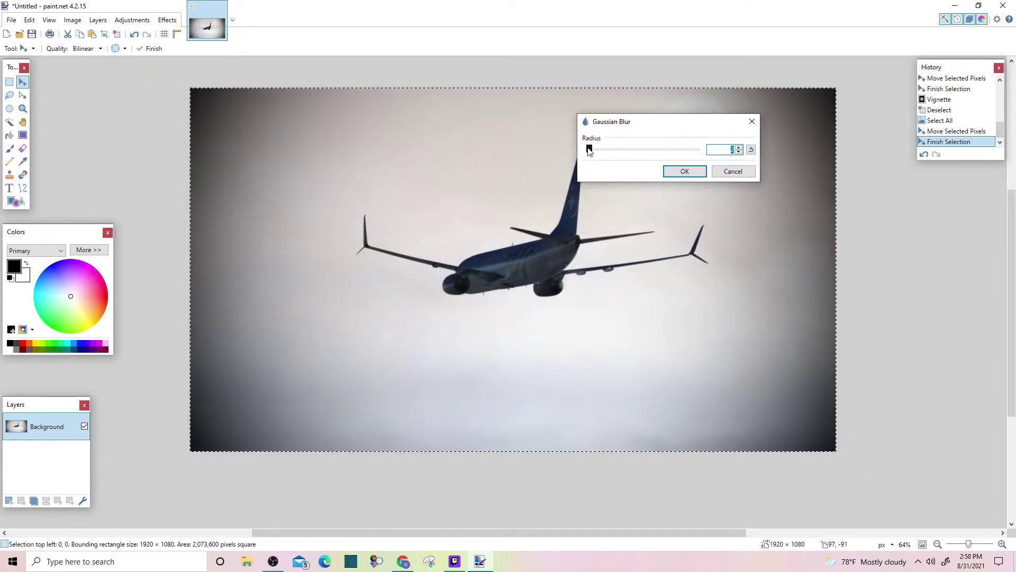
left_click_drag(591, 152, 592, 152)
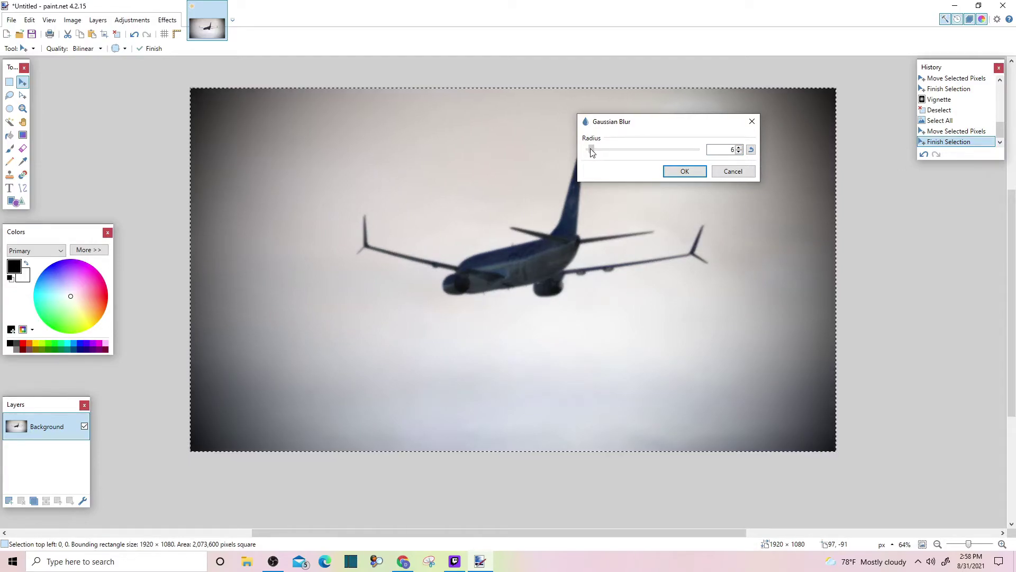
left_click(690, 174)
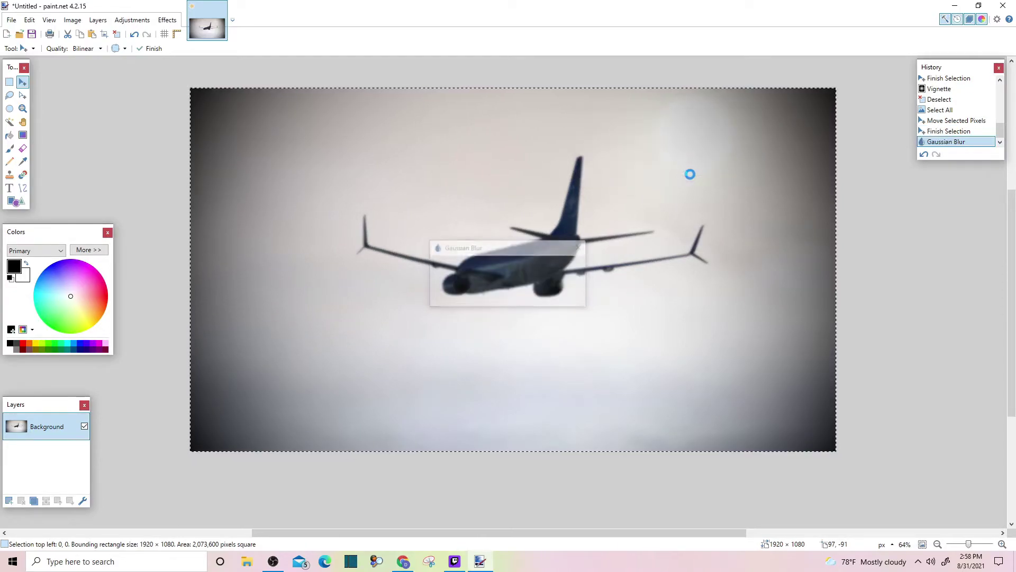
key("ctrl+d")
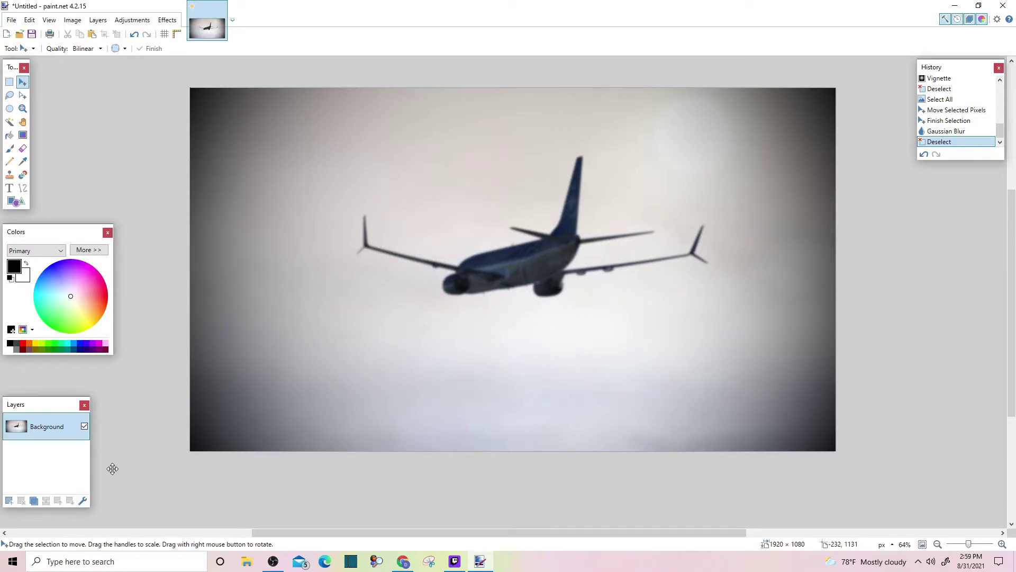
Add a new layer above the background and leave it as the active layer with nothing selected.
left_click(10, 501)
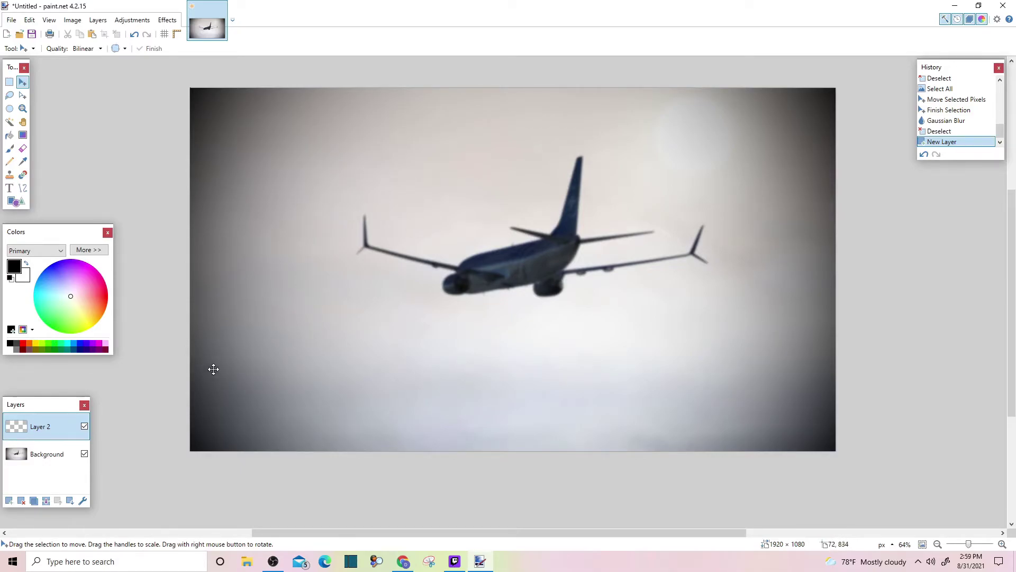
left_click(60, 457)
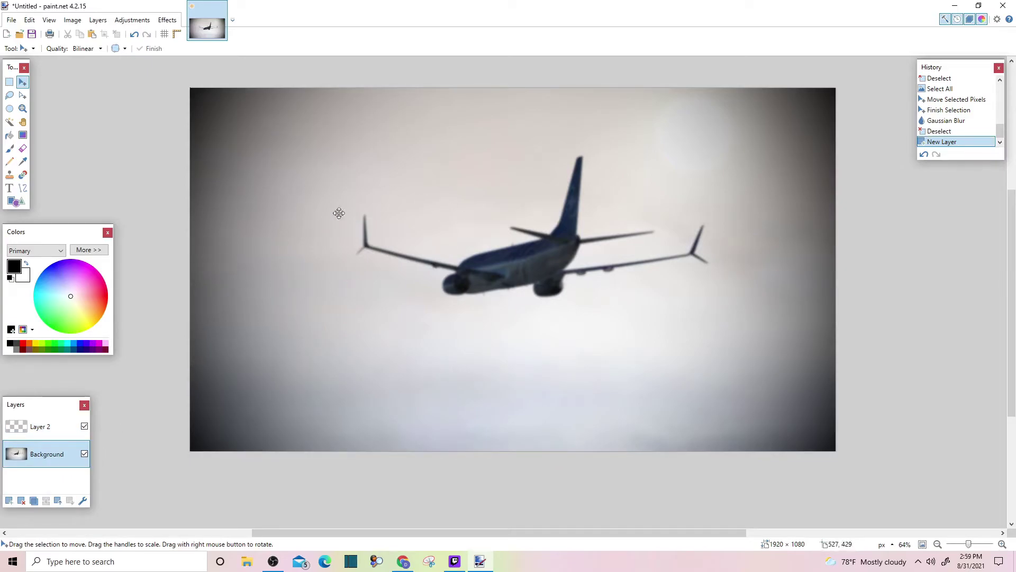
left_click_drag(855, 462, 887, 452)
left_click(133, 34)
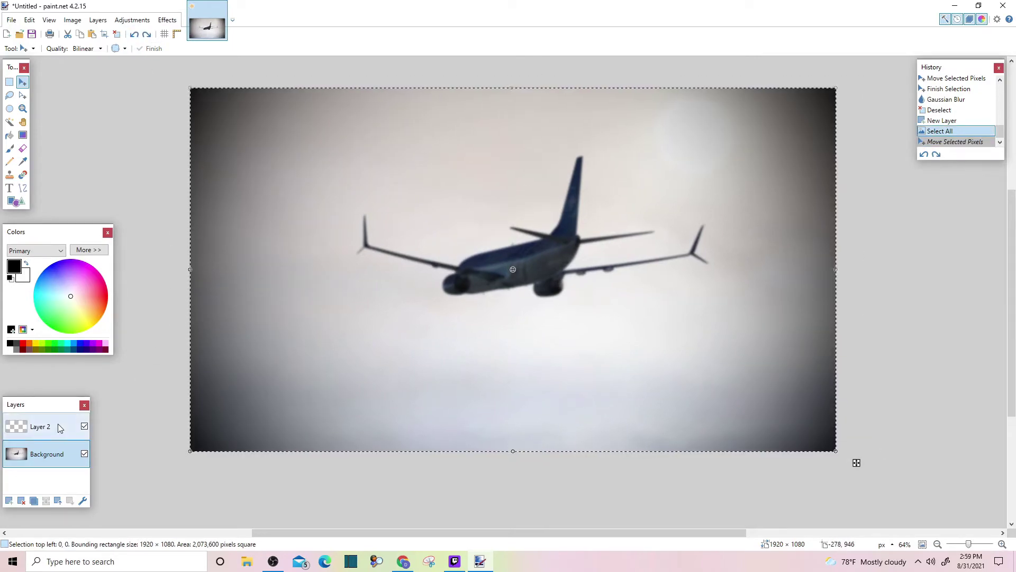
left_click(74, 428)
key("ctrl+d")
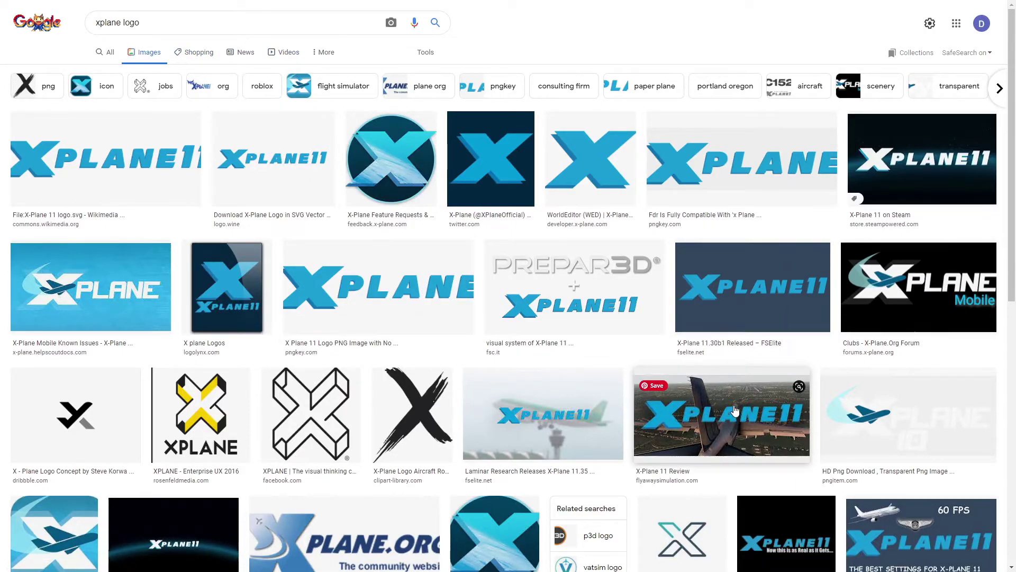
Compare X-Plane logos in the image search results and copy the transparent X-Plane 11 logo from Wikimedia Commons.
scroll(734, 410, "down", 7)
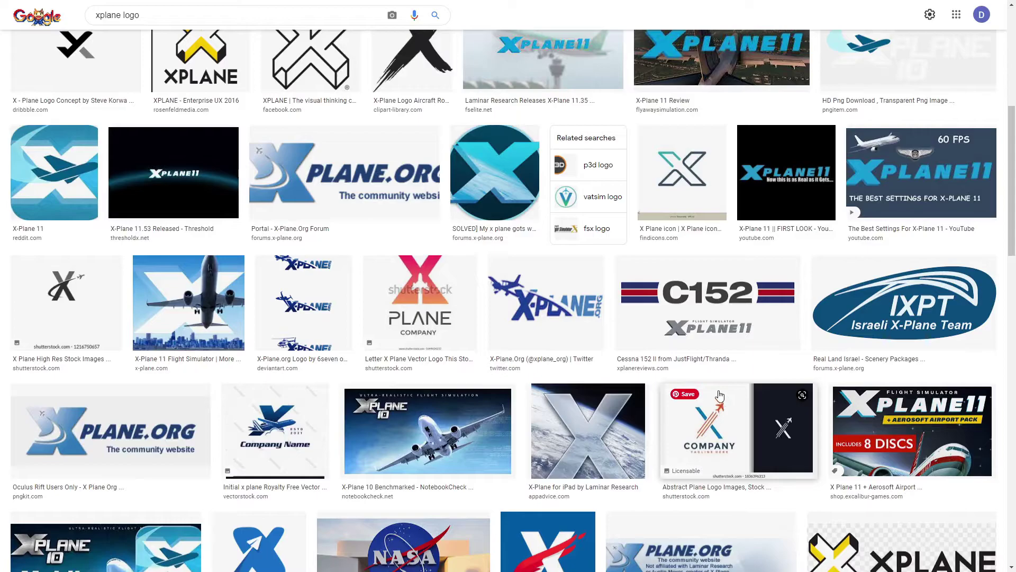
scroll(718, 396, "up", 7)
left_click(186, 170)
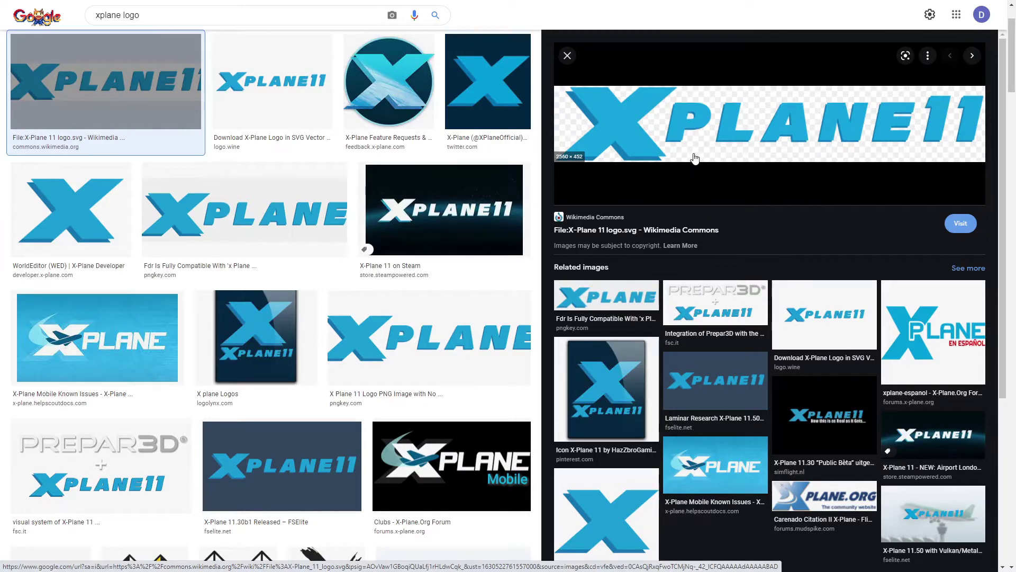
right_click(707, 140)
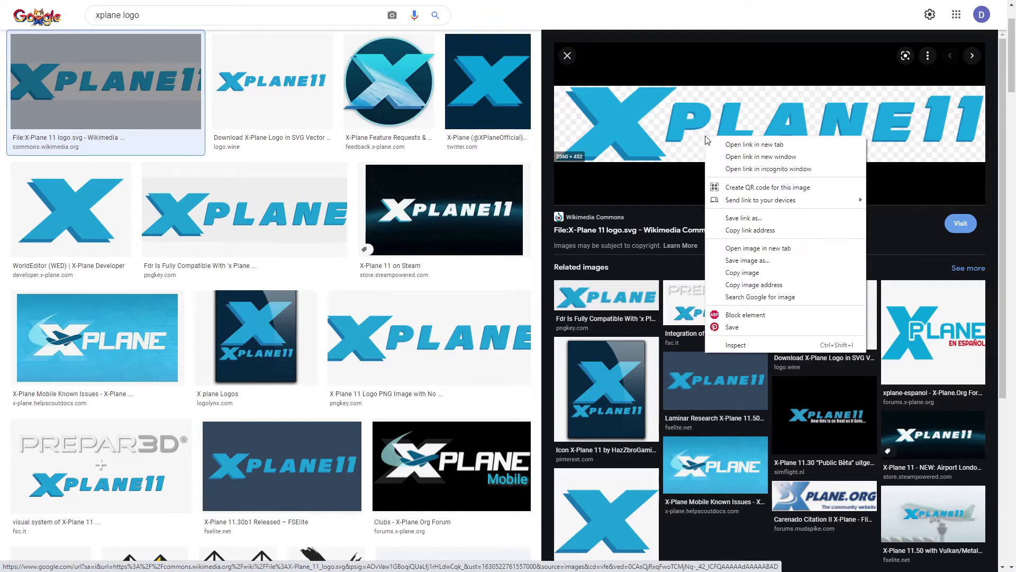
left_click(274, 81)
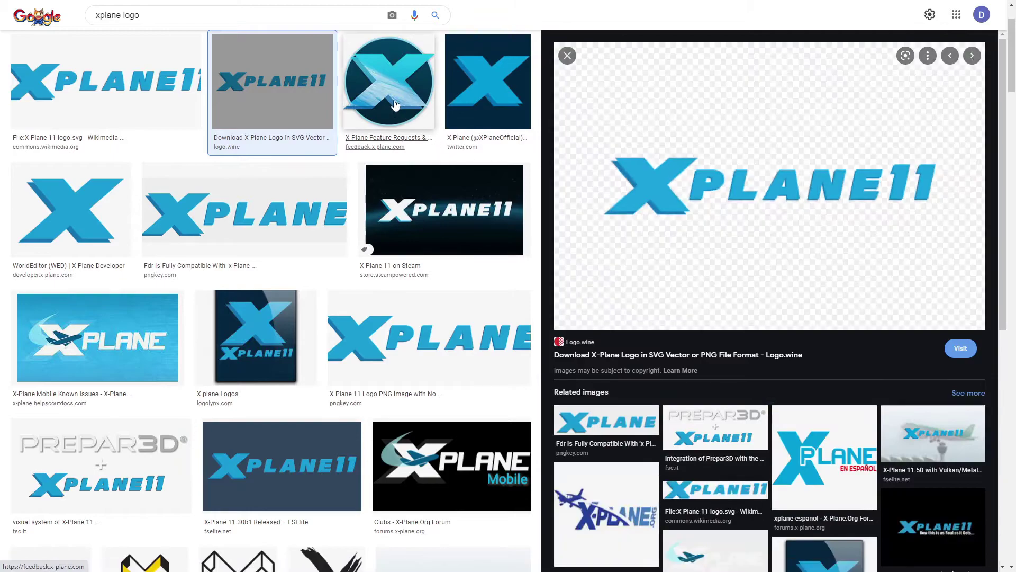
left_click(286, 223)
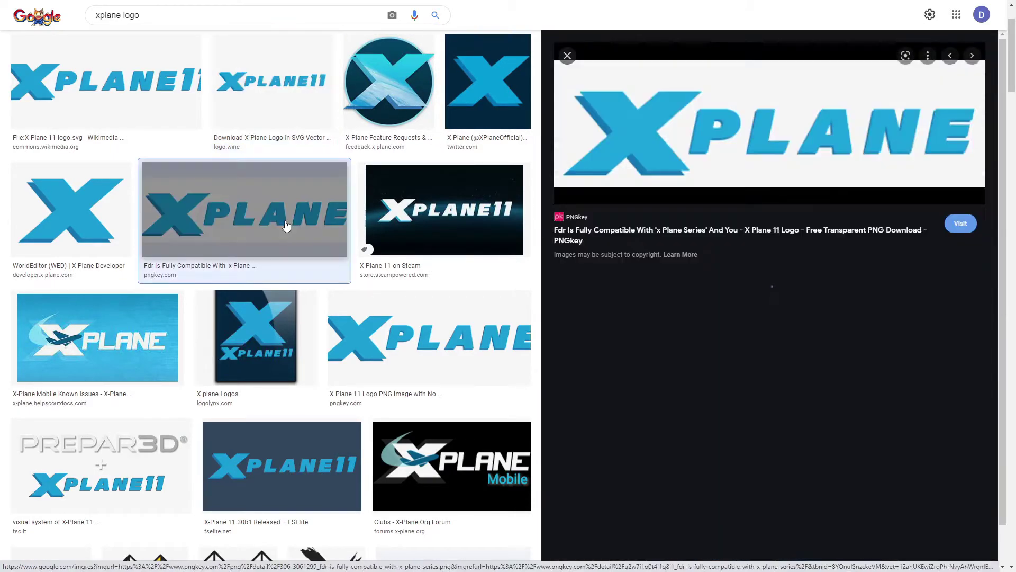
left_click(132, 98)
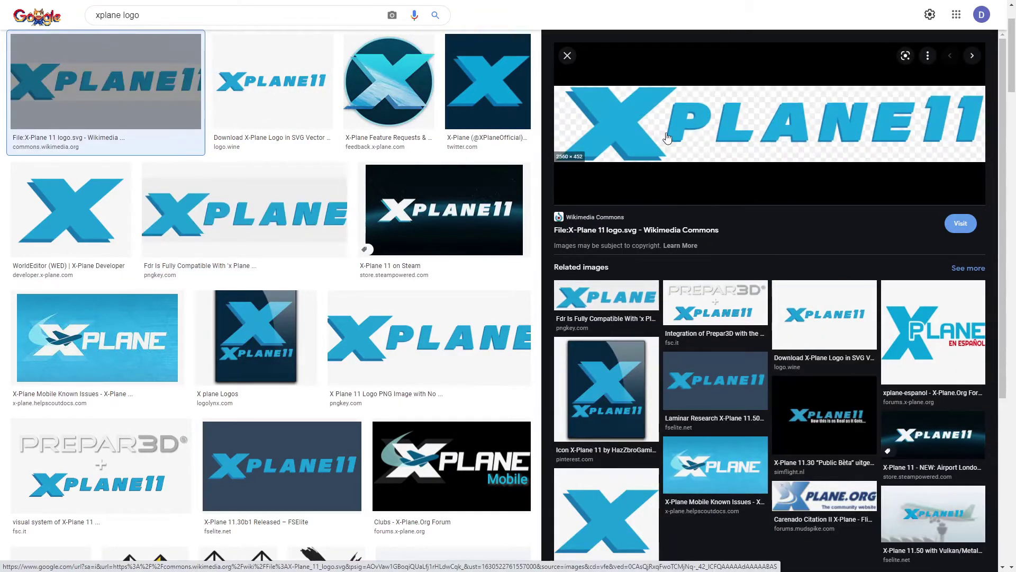
right_click(667, 131)
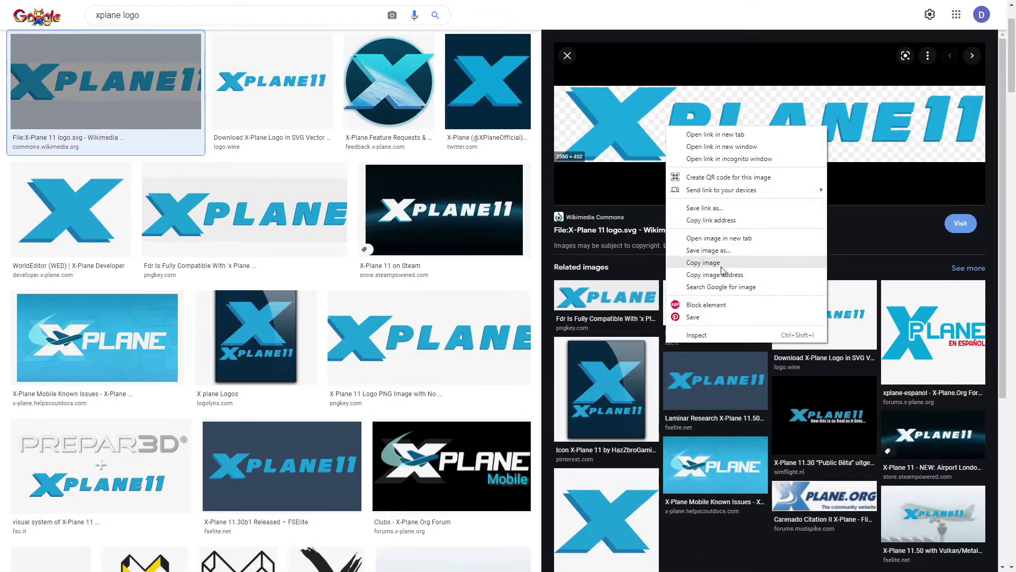
left_click(687, 264)
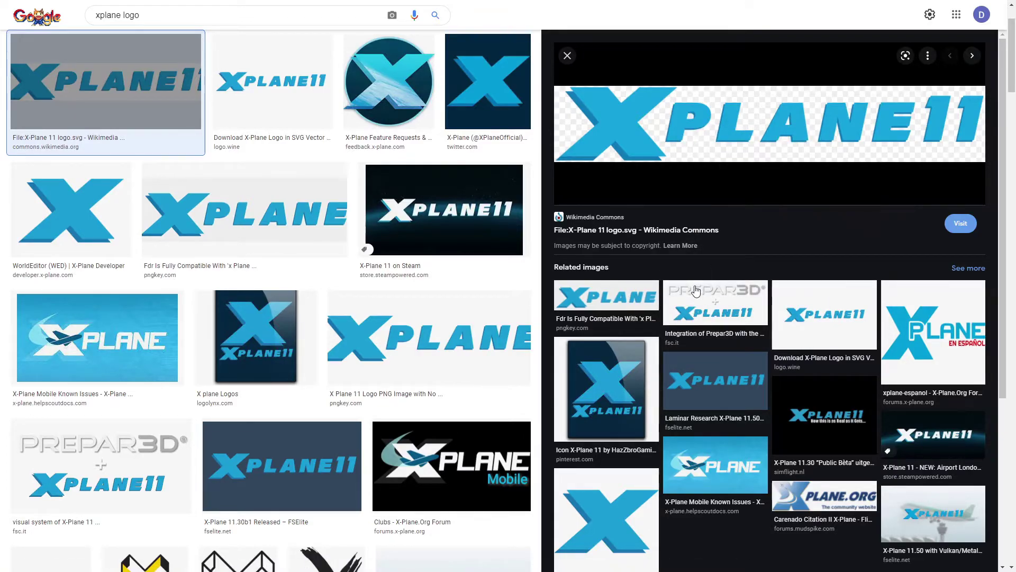
Switch to paint.net, paste the logo into the new layer keeping the canvas size, and shrink it to about 971 × 171 pixels.
key("alt+Tab")
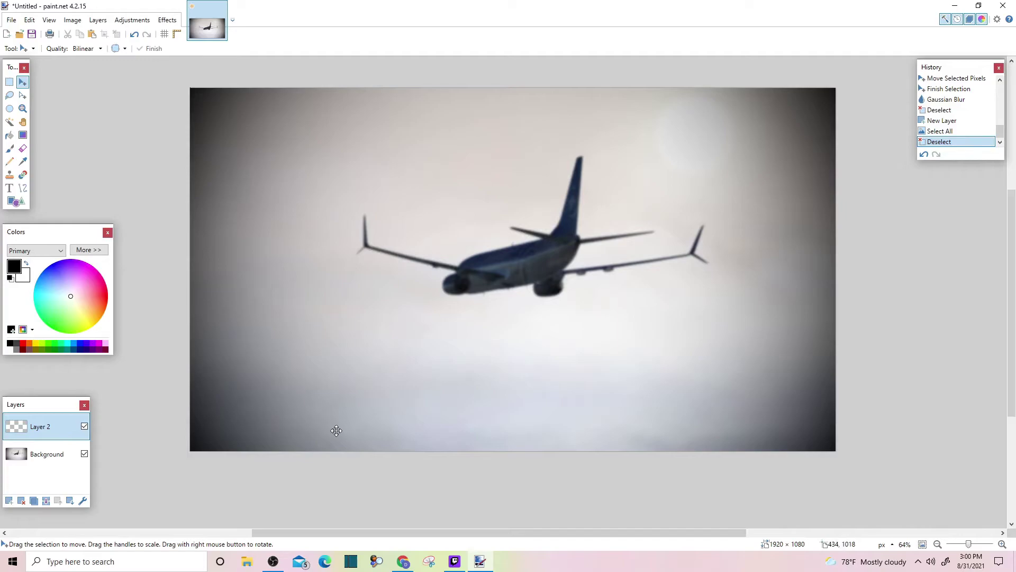
key("ctrl+v")
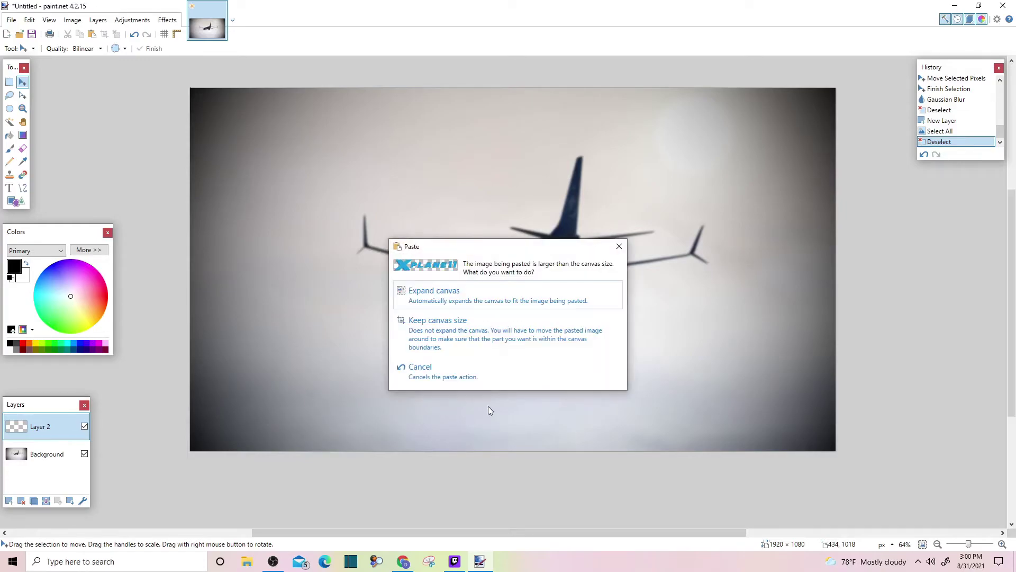
left_click(462, 333)
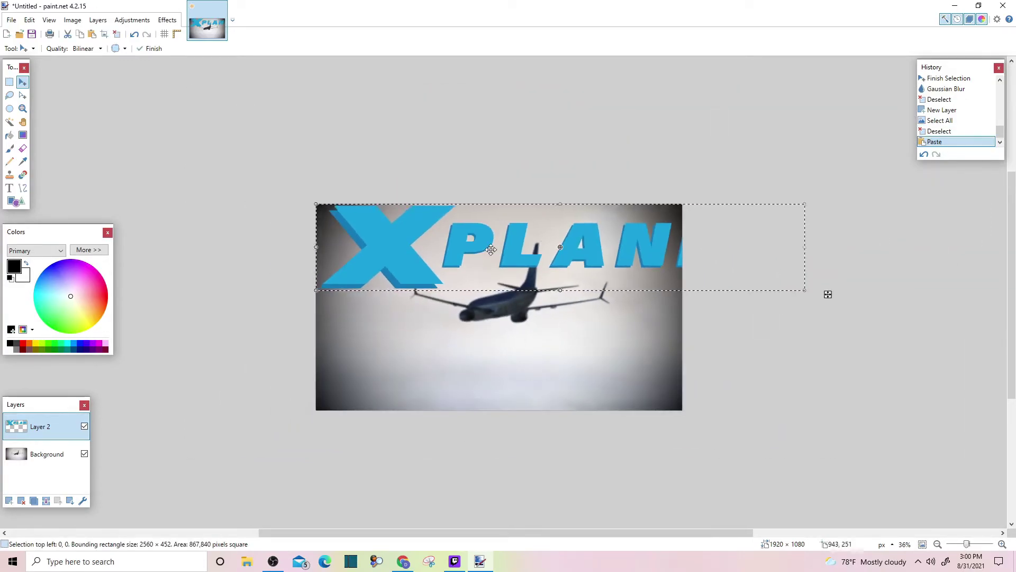
left_click_drag(828, 292, 525, 240)
scroll(500, 261, "up", 3)
scroll(492, 261, "up", 2)
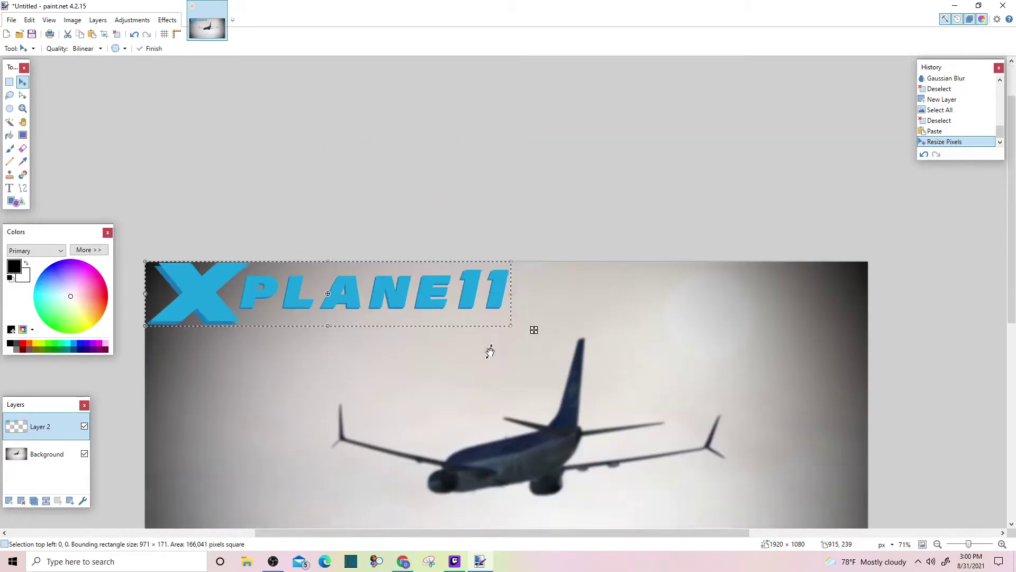
scroll(488, 352, "down", 5)
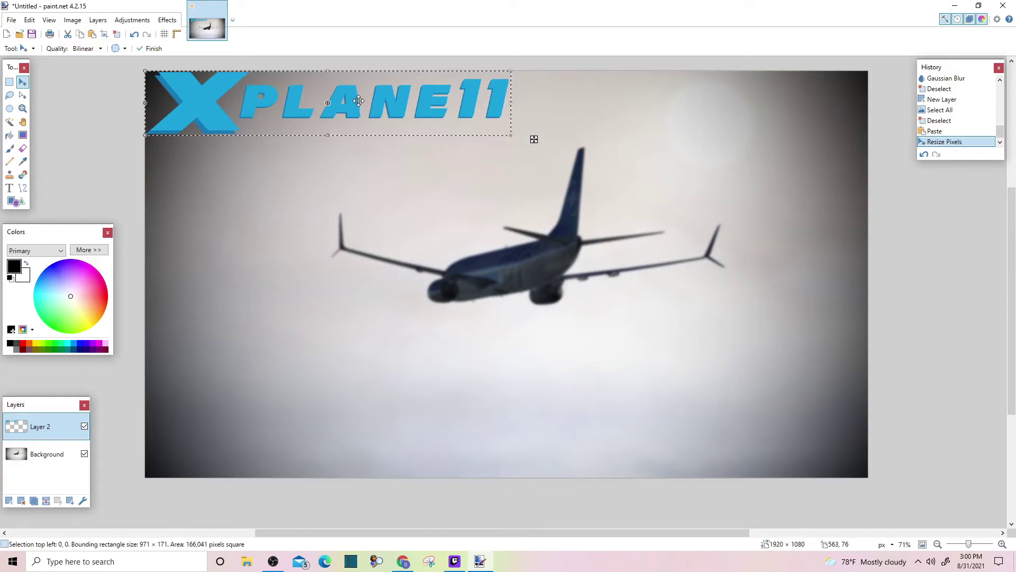
scroll(426, 109, "up", 4)
scroll(445, 141, "down", 3)
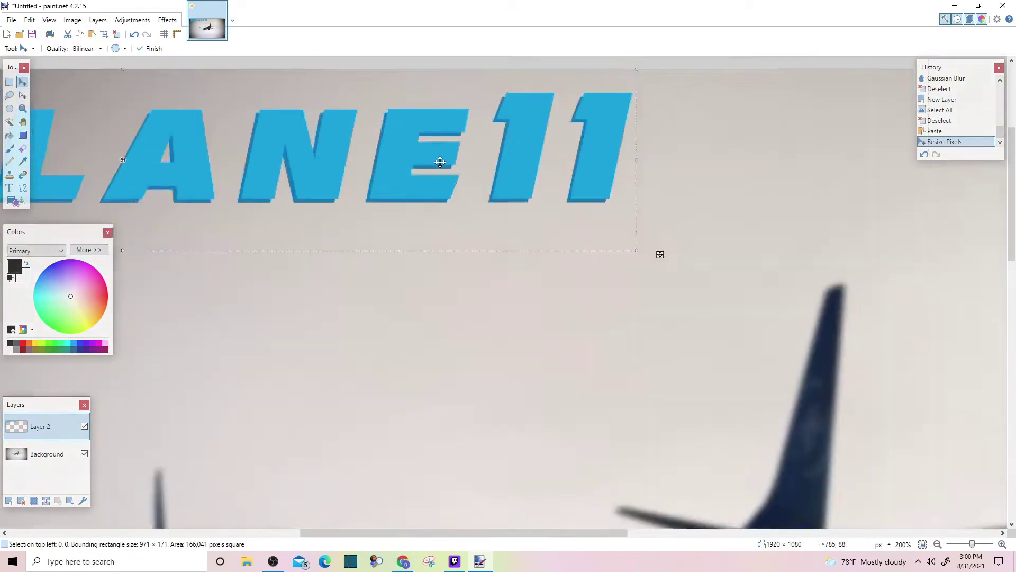
scroll(439, 161, "down", 3)
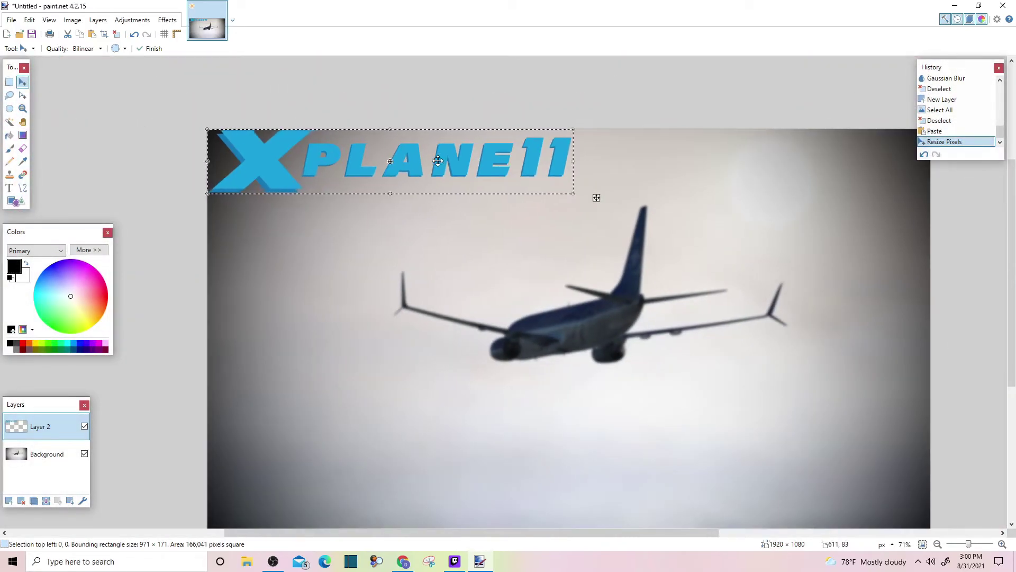
scroll(438, 161, "down", 3)
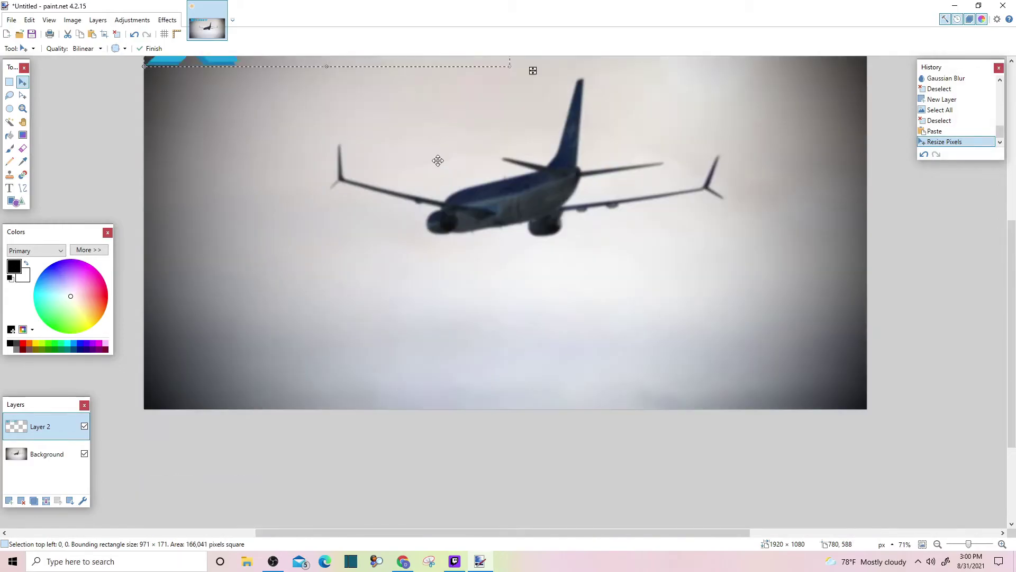
scroll(438, 160, "up", 2)
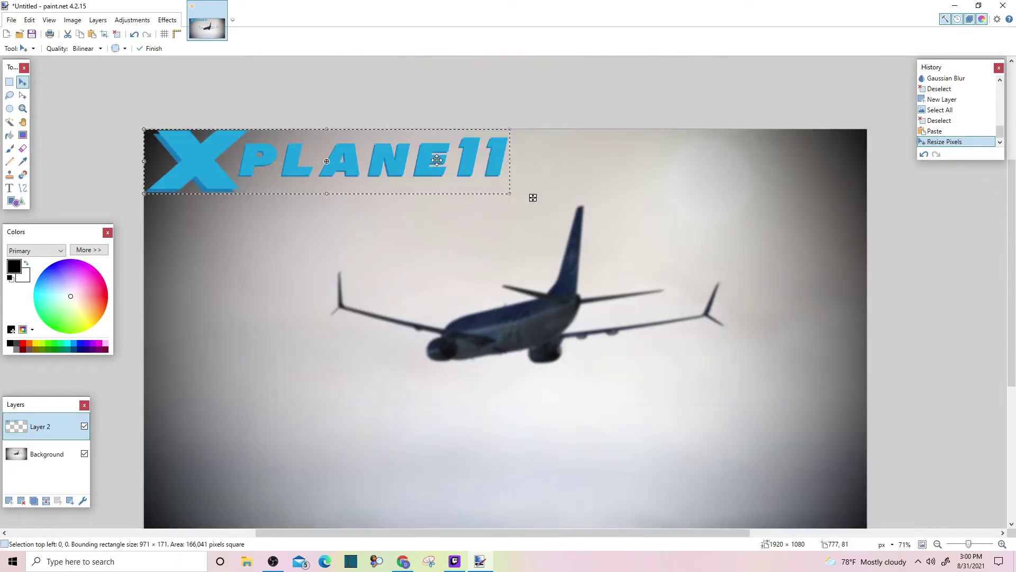
scroll(437, 160, "down", 2)
scroll(437, 159, "up", 2)
scroll(437, 159, "down", 2)
scroll(437, 160, "up", 2)
scroll(437, 160, "down", 2)
scroll(436, 160, "up", 3)
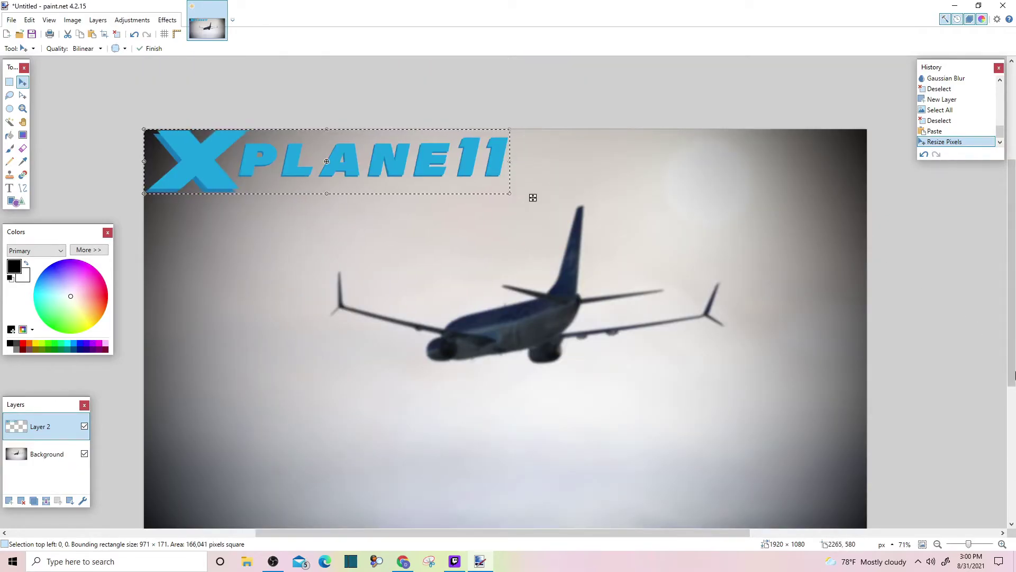
Shrink the logo to about 785 × 138 pixels, place it just inside the canvas's upper-left corner, and clear the selection.
scroll(1012, 381, "down", 1)
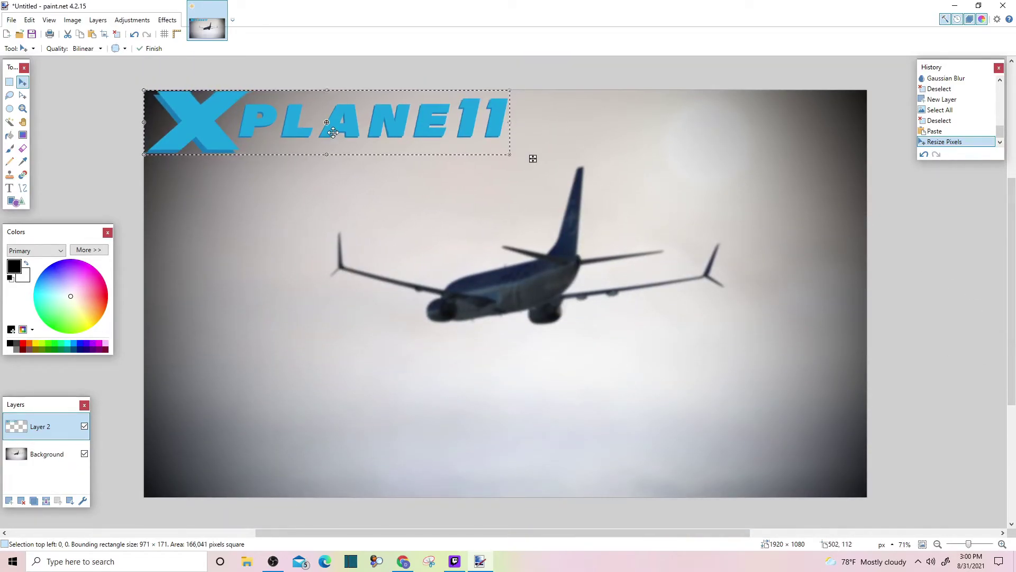
left_click_drag(509, 154, 439, 141)
left_click_drag(380, 119, 411, 142)
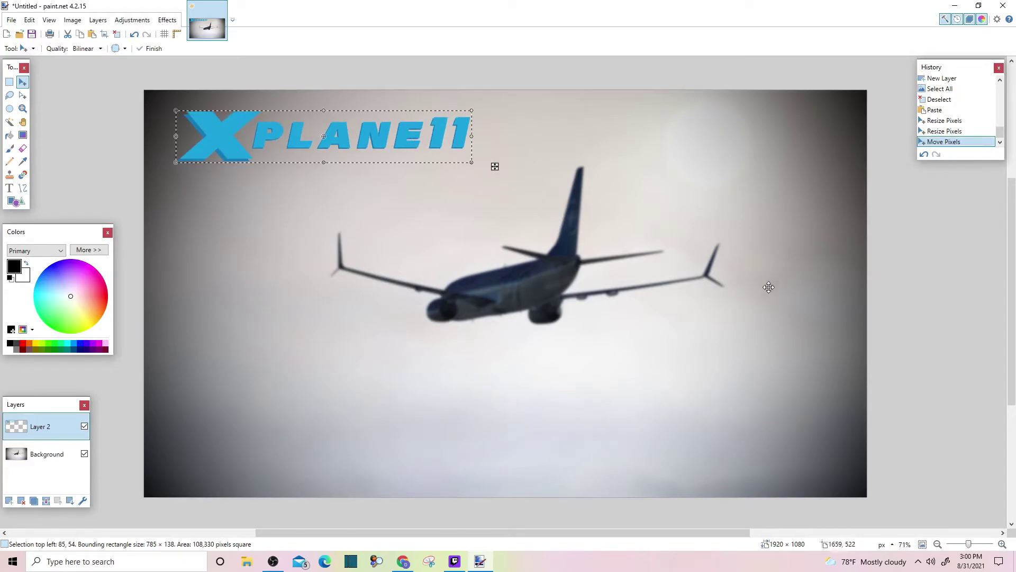
key("ctrl+d")
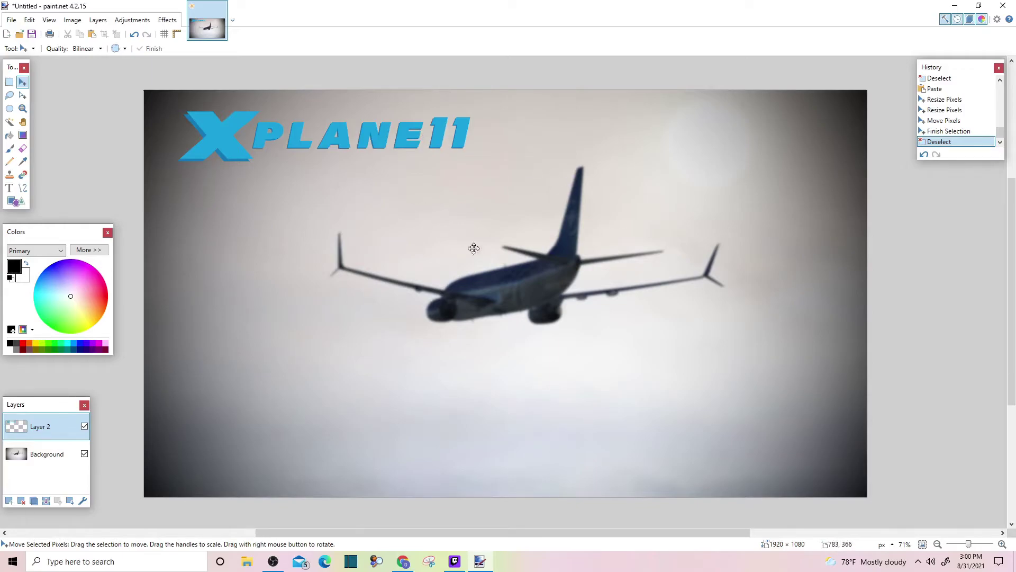
Apply a Glow effect to the entire logo layer with radius 20, brightness -100 and contrast at its maximum.
key("ctrl+a")
left_click(449, 293)
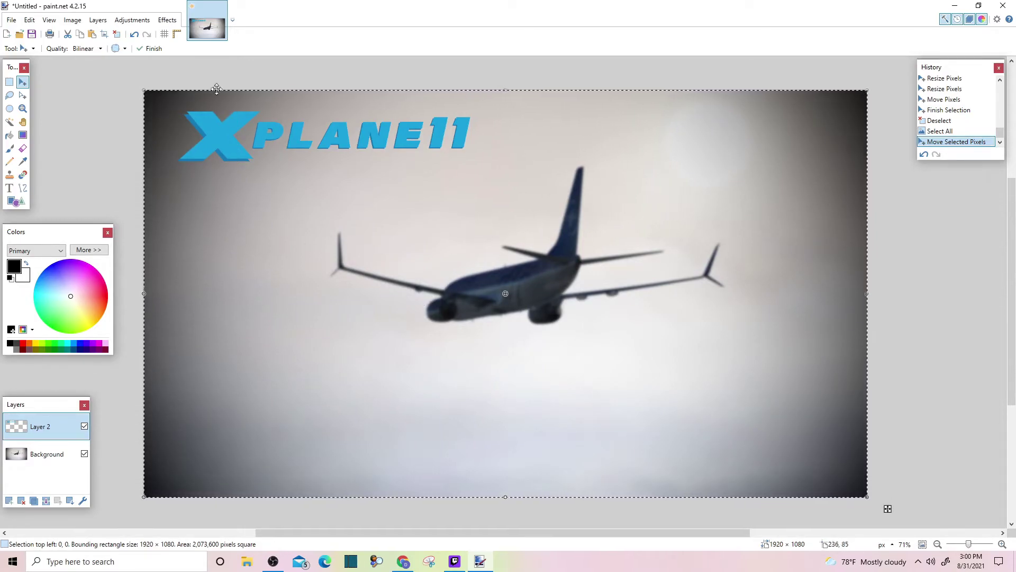
left_click(169, 20)
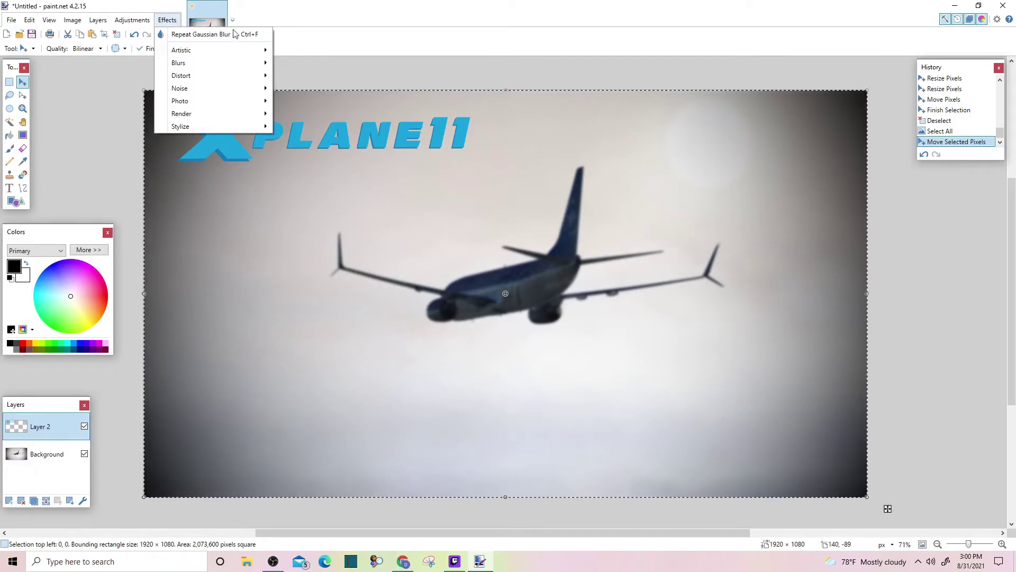
mouse_move(253, 106)
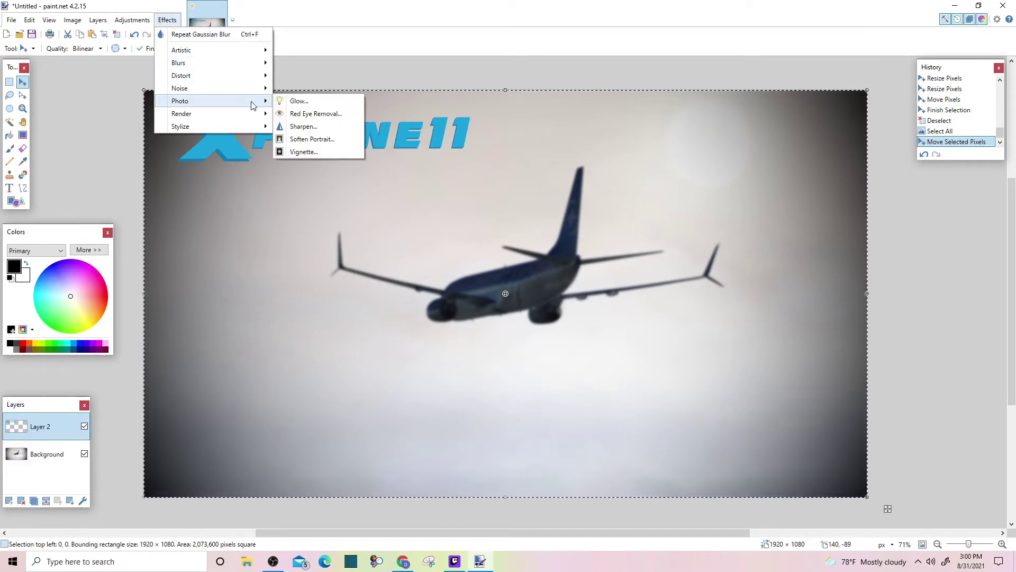
left_click(286, 100)
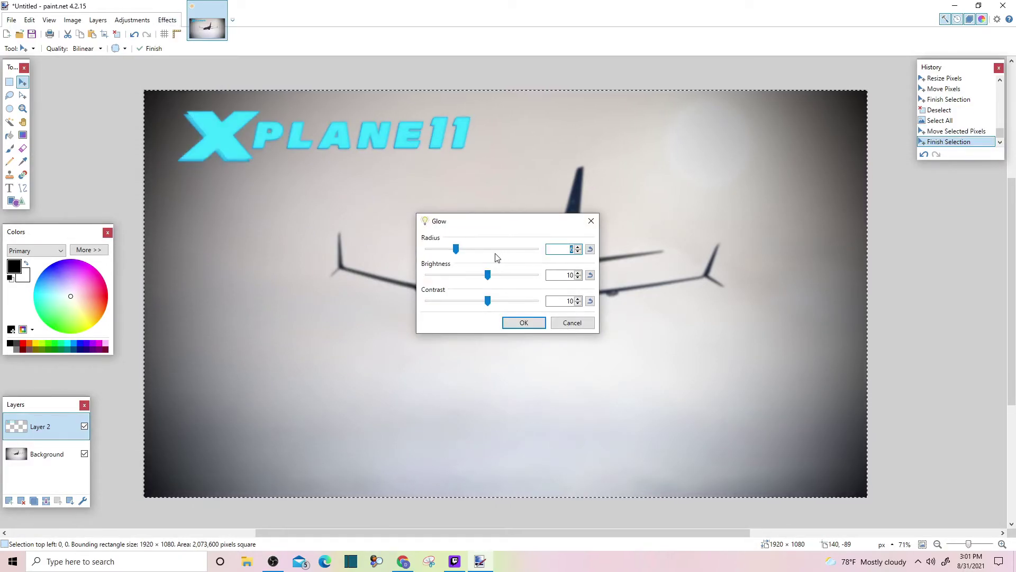
left_click_drag(456, 249, 570, 251)
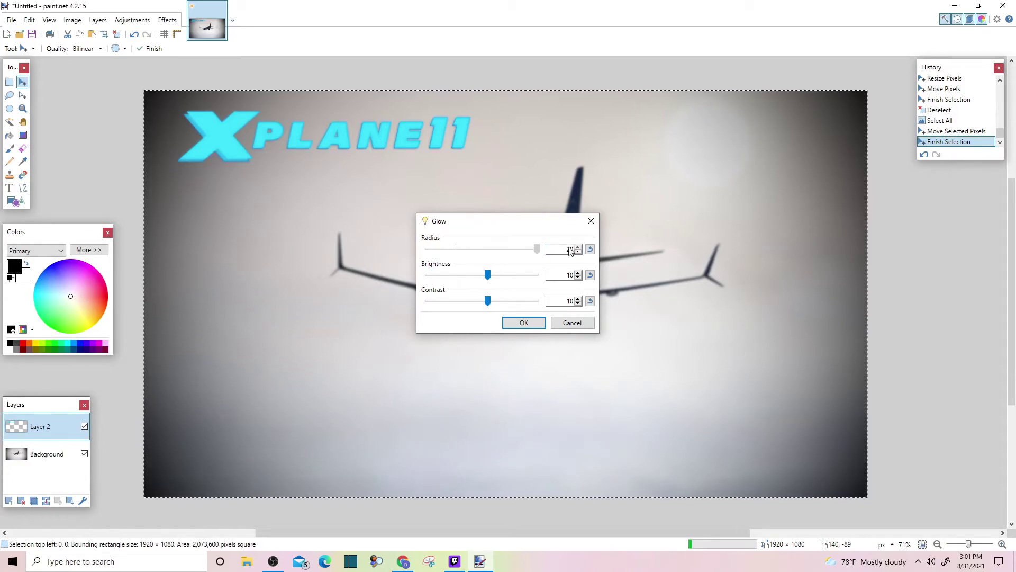
left_click(488, 277)
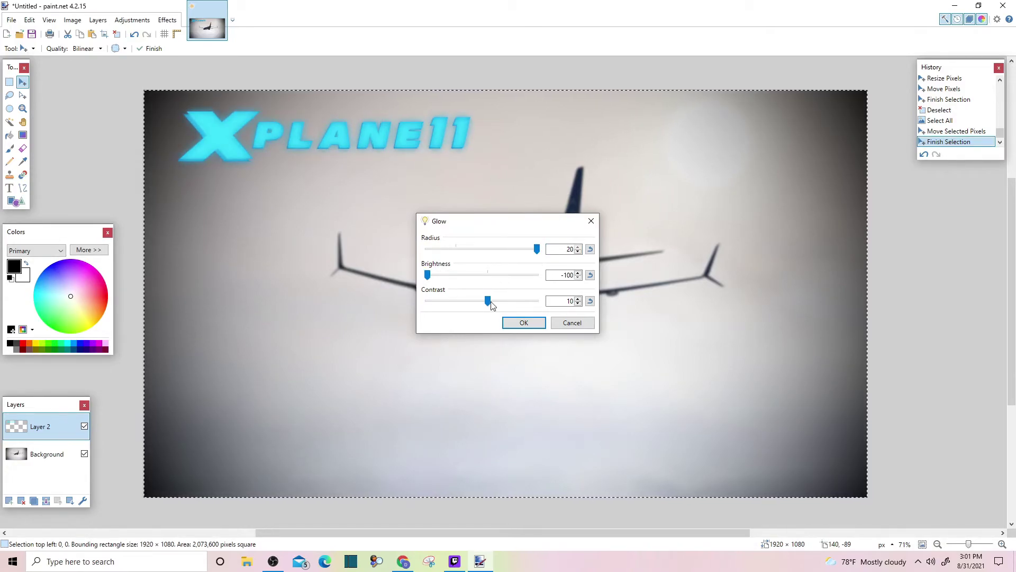
left_click_drag(491, 305, 537, 301)
left_click(531, 324)
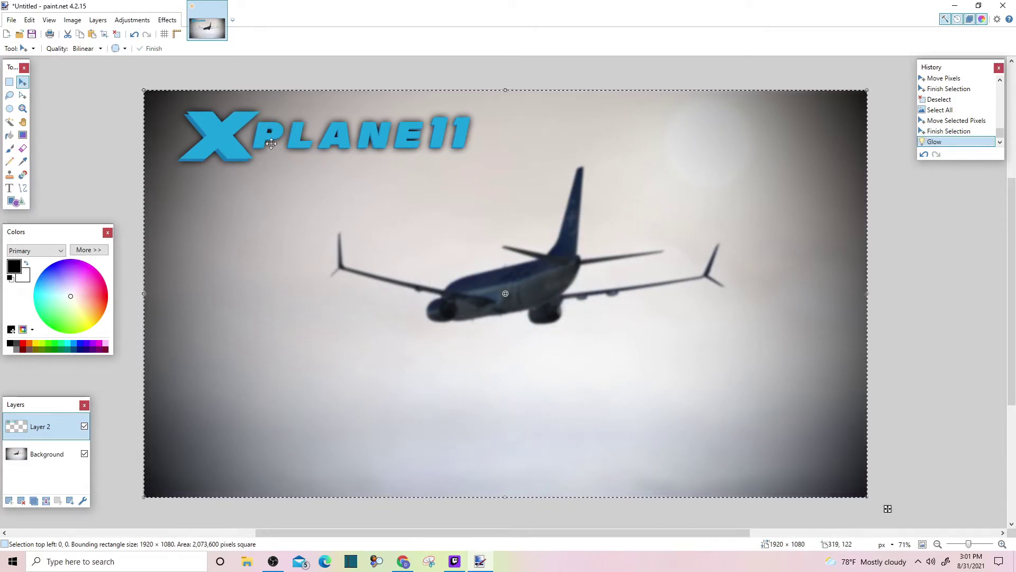
Try a second pass of the same Glow effect on the logo layer and undo it.
left_click(167, 20)
left_click(178, 35)
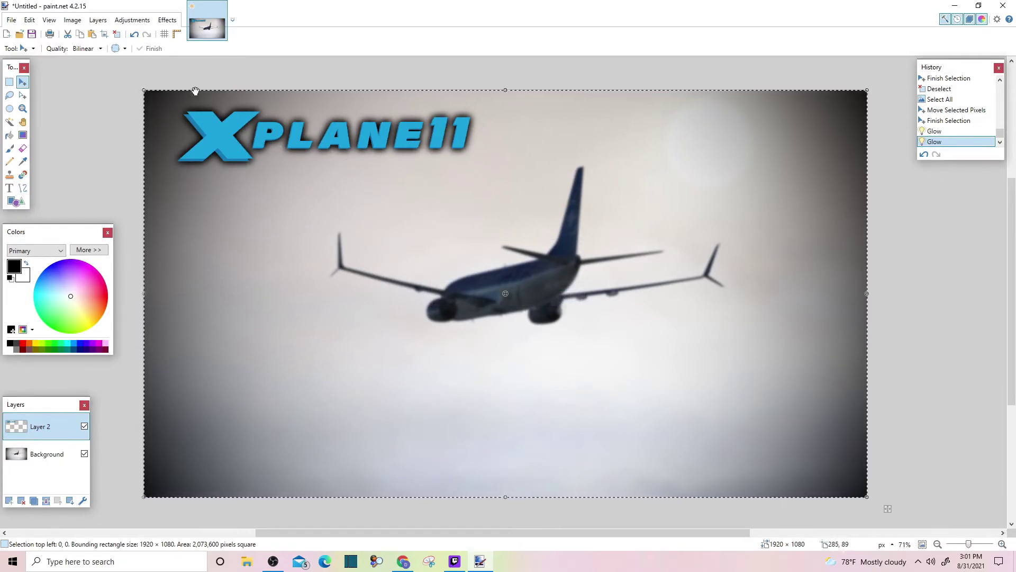
left_click(134, 34)
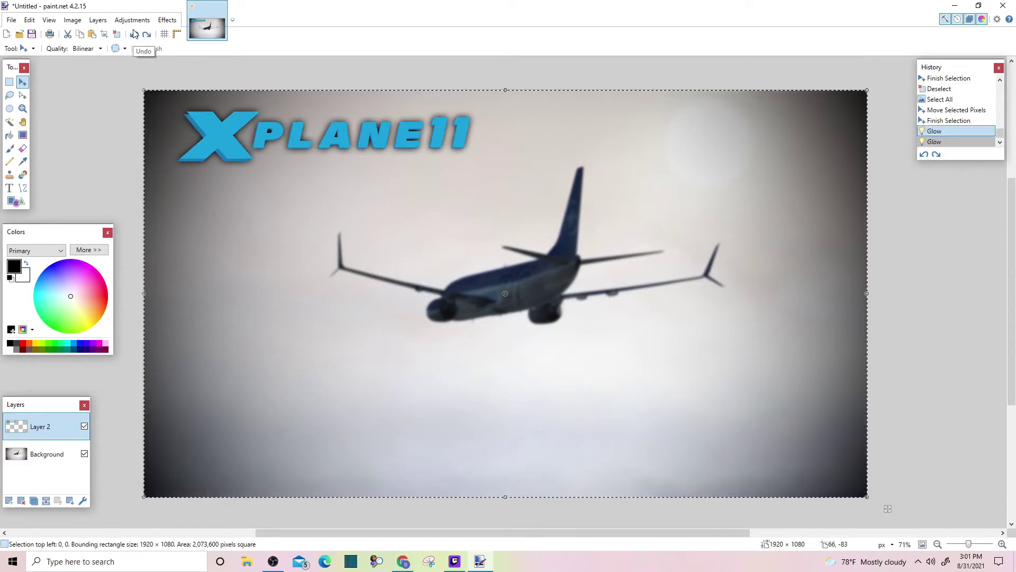
Clear the selection and add another new layer above the logo layer.
key("ctrl+d")
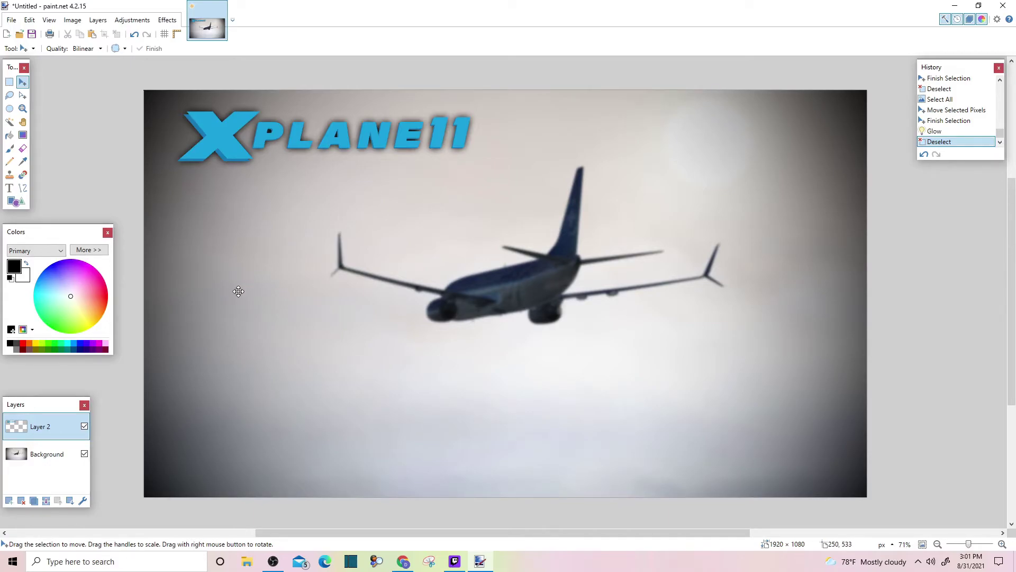
left_click(10, 501)
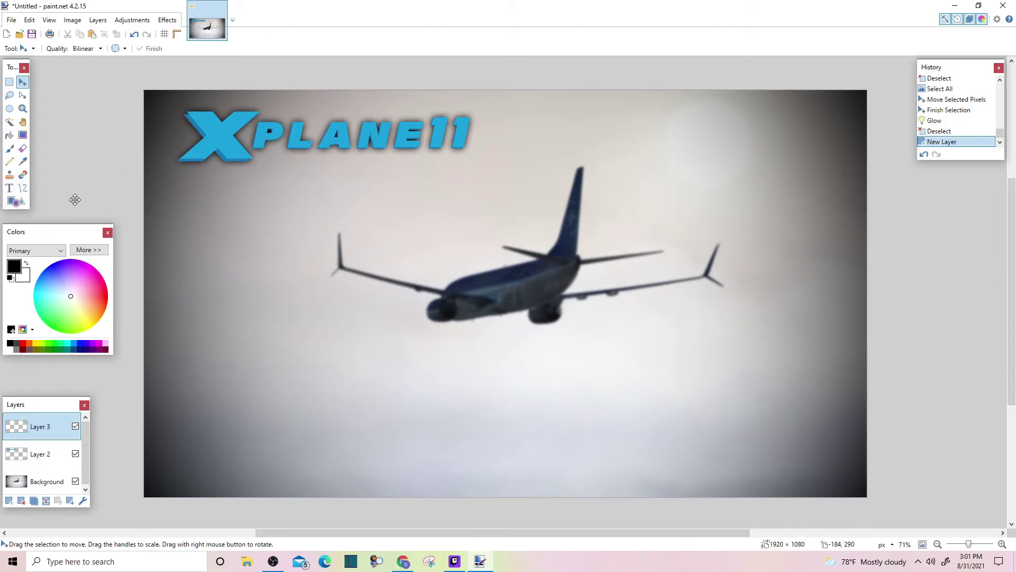
Activate the Text tool and choose the Fugaz One font.
left_click(10, 189)
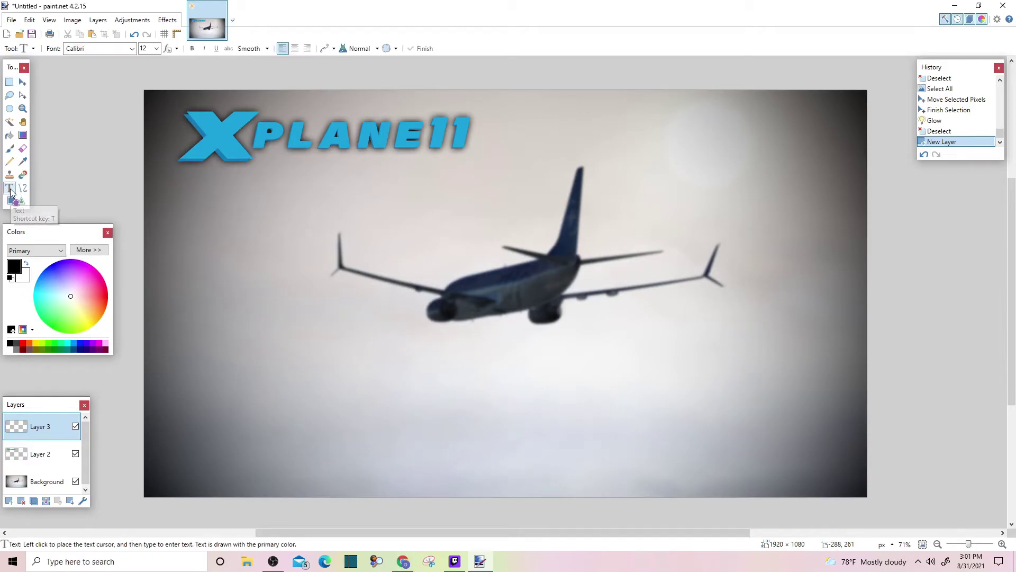
left_click(133, 49)
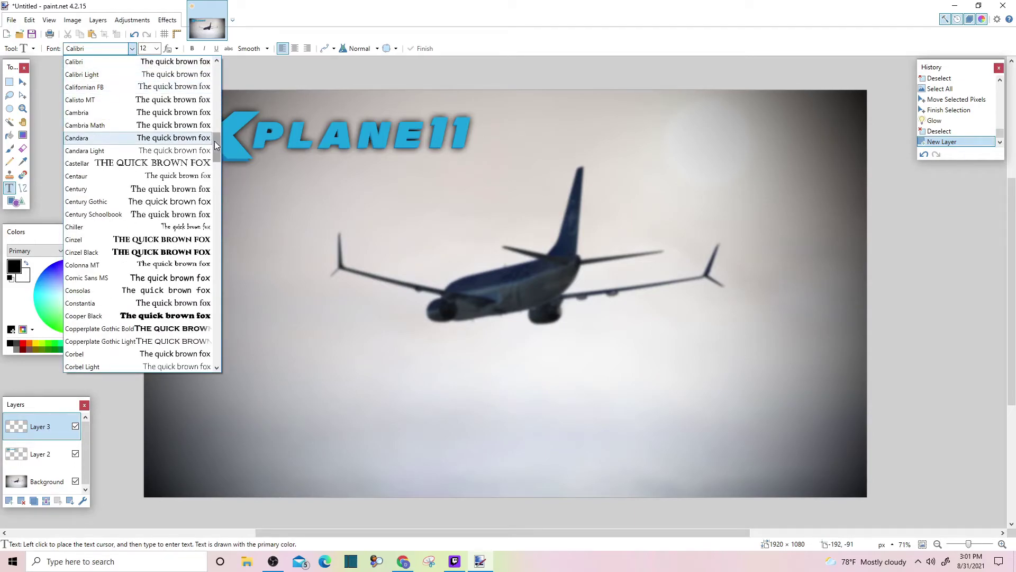
left_click_drag(214, 141, 215, 150)
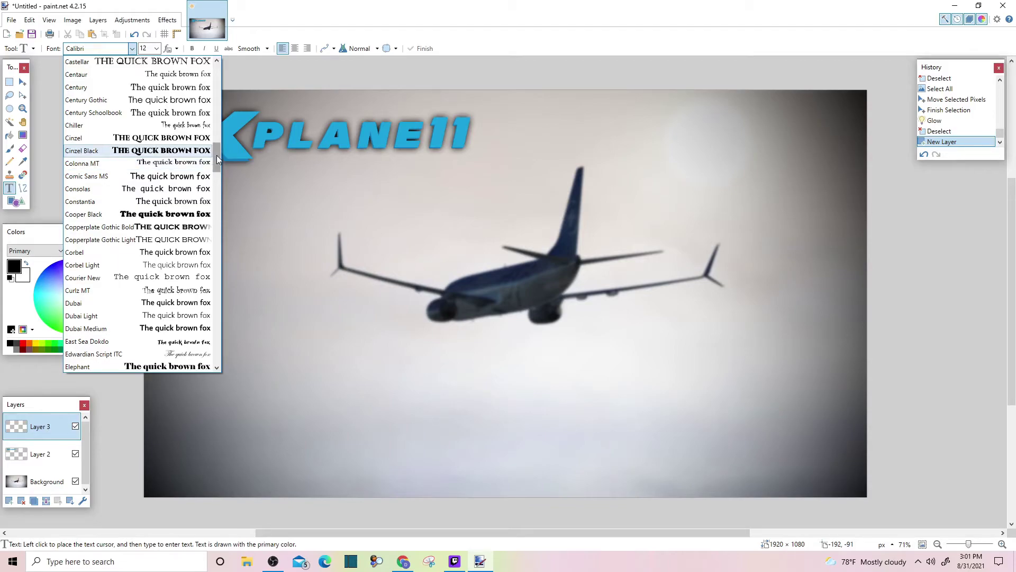
left_click_drag(217, 156, 222, 190)
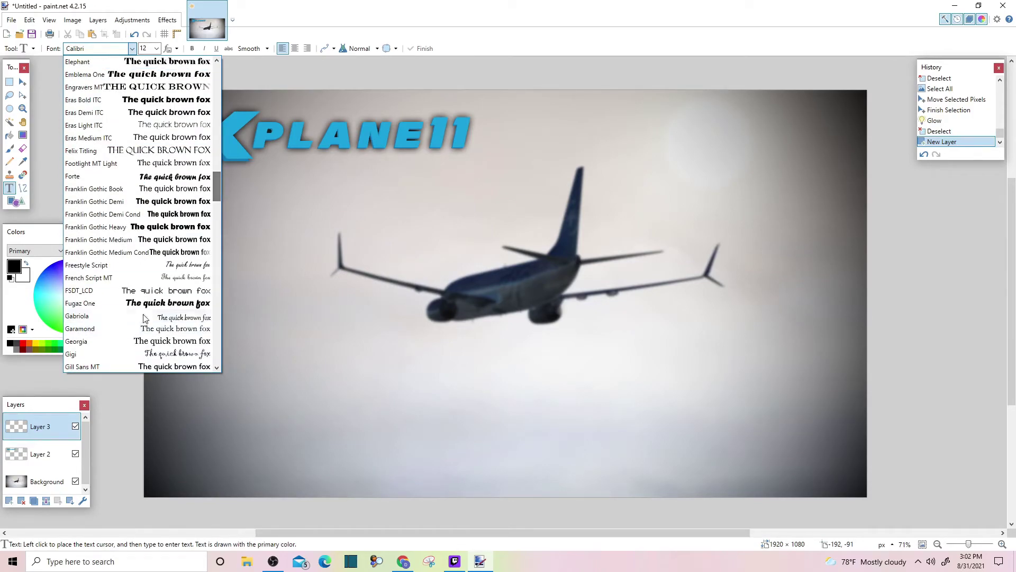
left_click(177, 309)
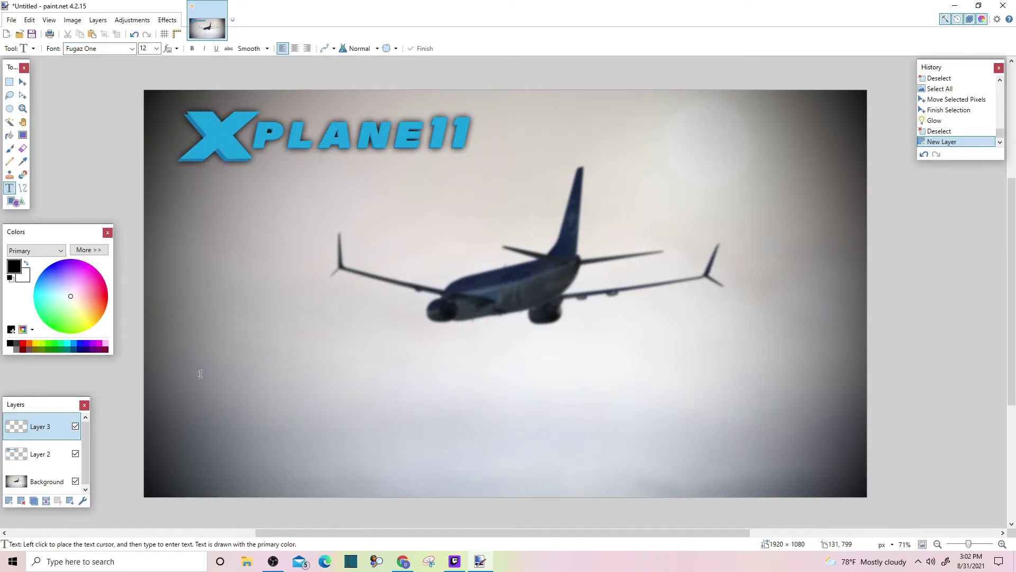
Place a text insertion point in the lower-left area of the canvas and set the font size to 96.
left_click(157, 50)
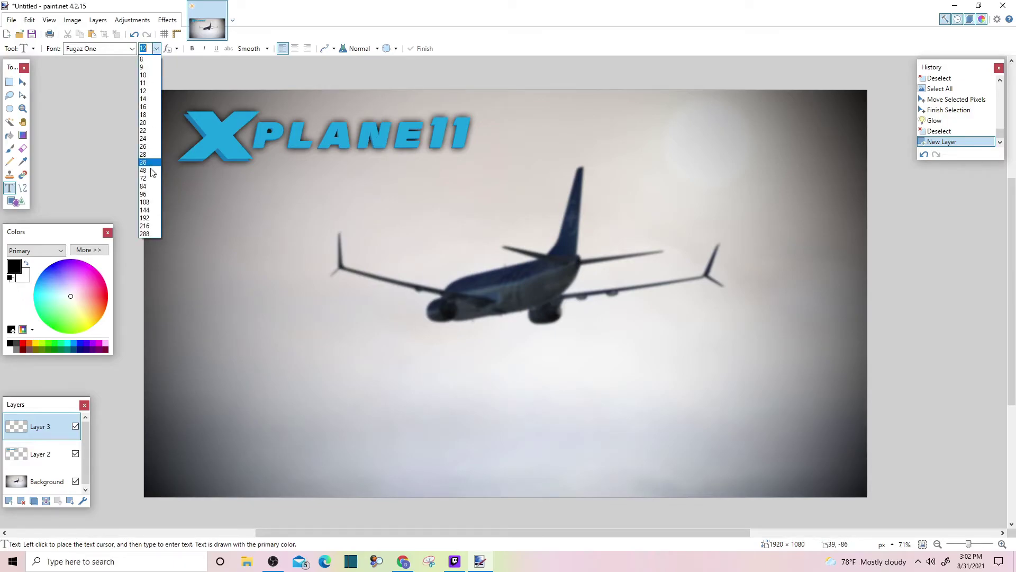
left_click(150, 188)
left_click(184, 408)
left_click(156, 48)
left_click(157, 195)
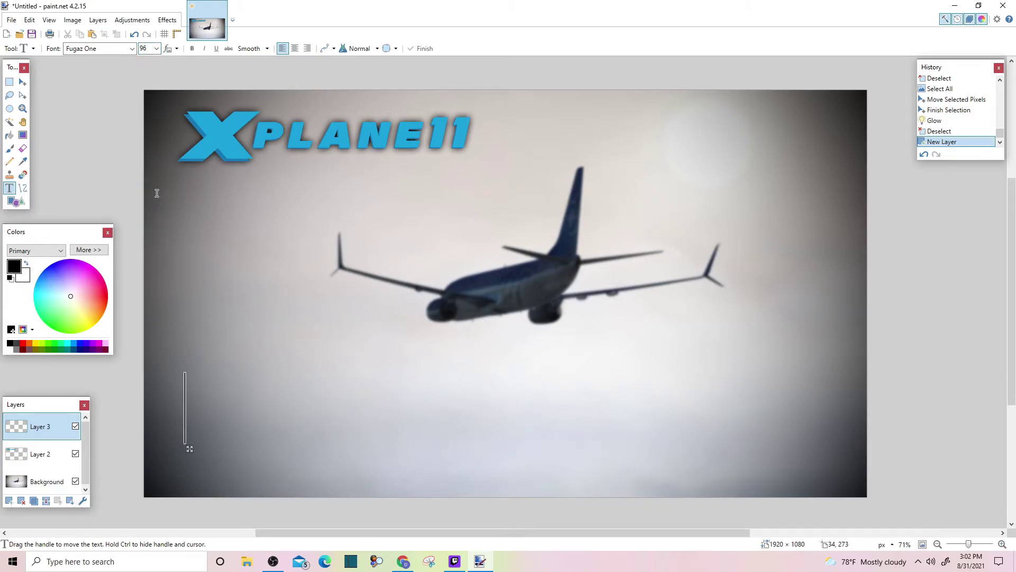
Enter the sample text "dfhdsfh" to preview the font, and delete it.
type("dfhdsfh")
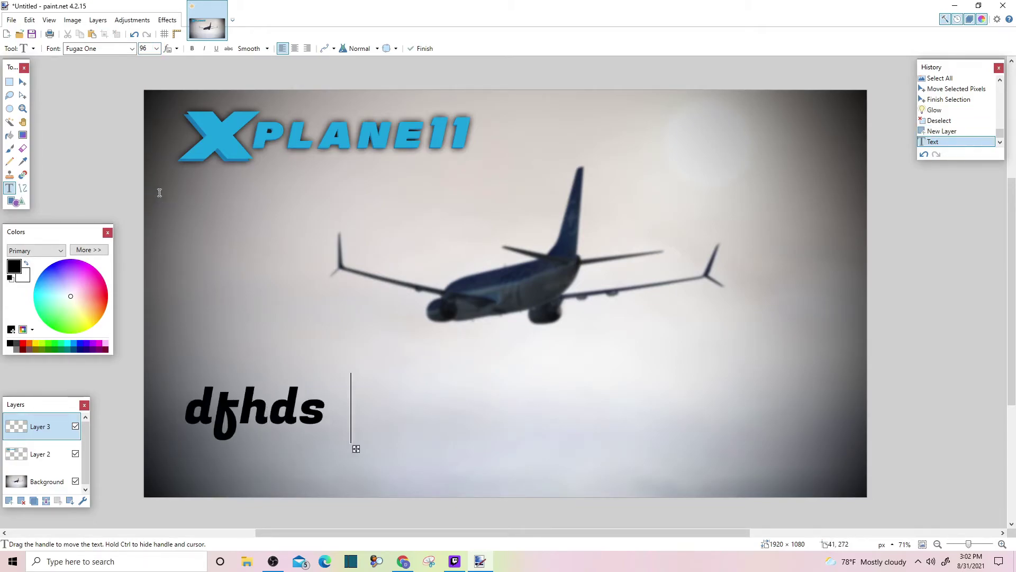
key("BackSpace")
key("BackSpace")
key("BackSpace")
key("BackSpace")
key("BackSpace")
key("BackSpace")
key("BackSpace")
type("A")
key("BackSpace")
Enter the text "Xplane" and increase its font size to 144.
type("Xplane")
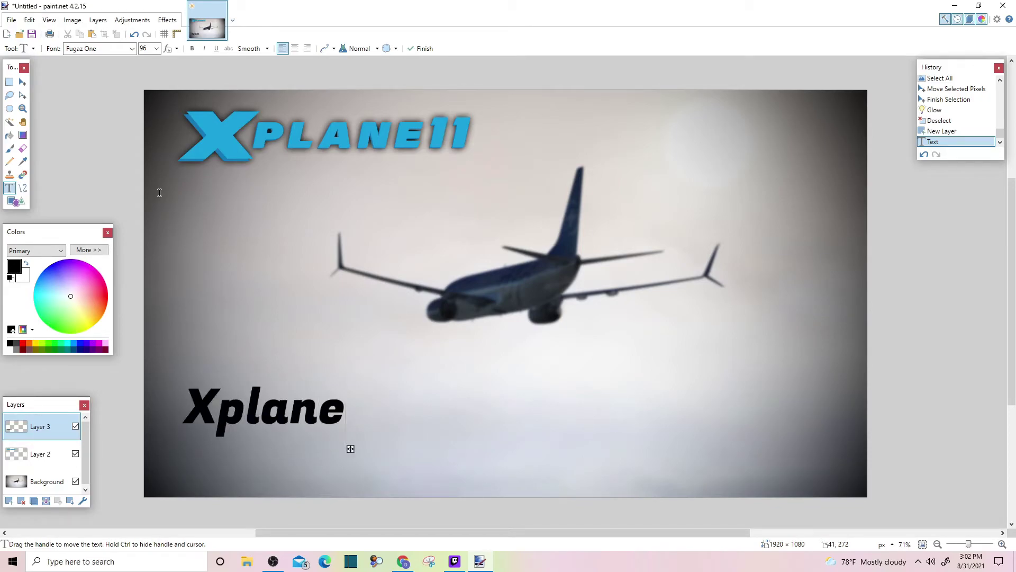
key("BackSpace")
type("e")
left_click(156, 48)
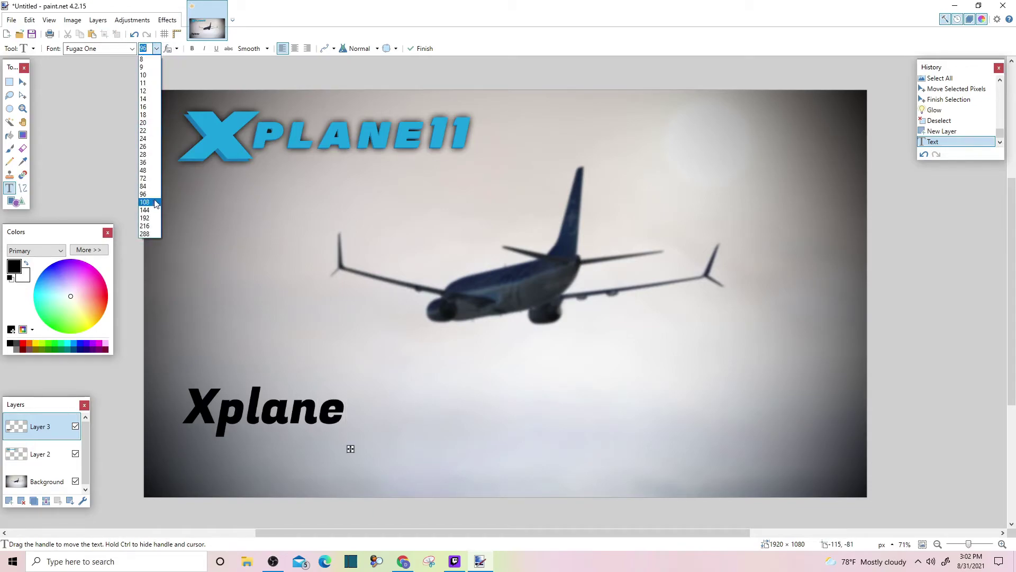
left_click(154, 200)
left_click(156, 48)
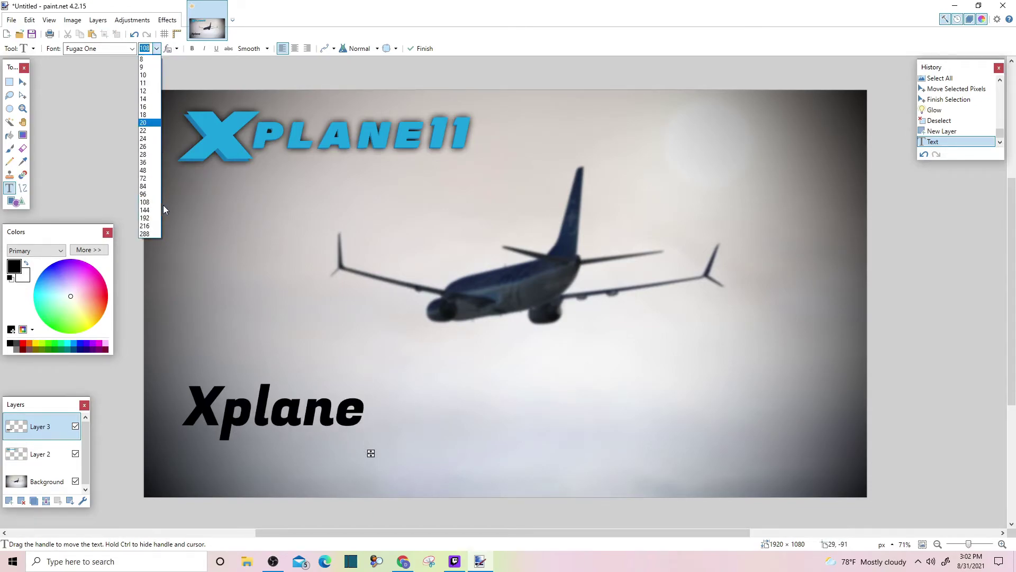
left_click(158, 210)
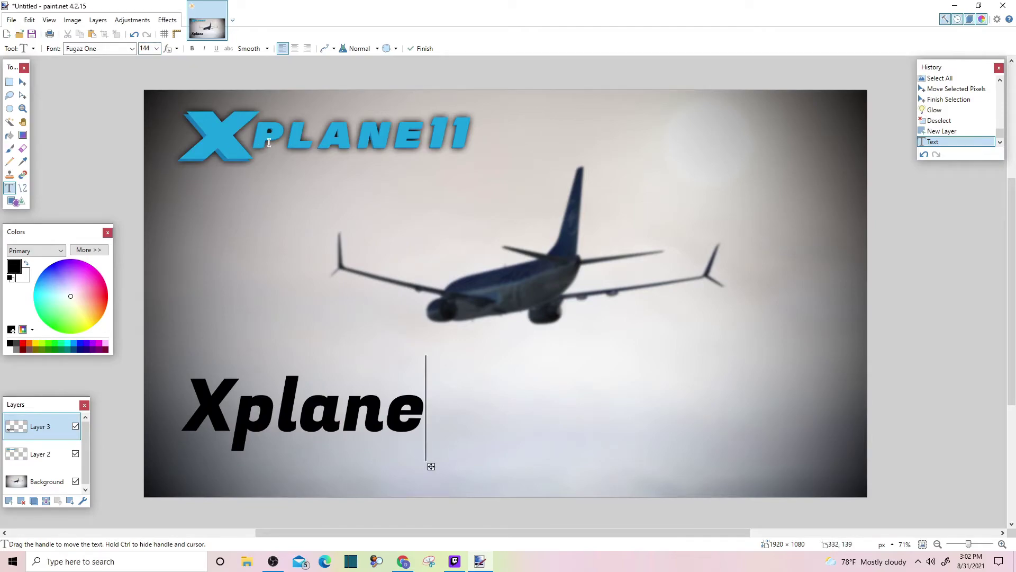
Clear the text and rewrite it as "Xplane Full Flight".
key("BackSpace")
key("BackSpace")
key("BackSpace")
key("BackSpace")
key("BackSpace")
key("BackSpace")
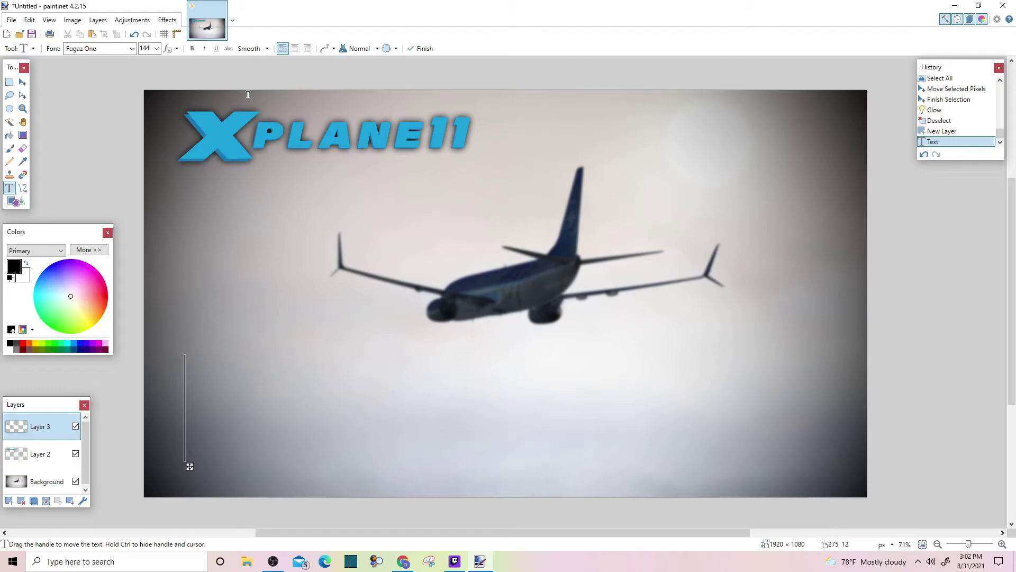
type("Xplane Full Flight")
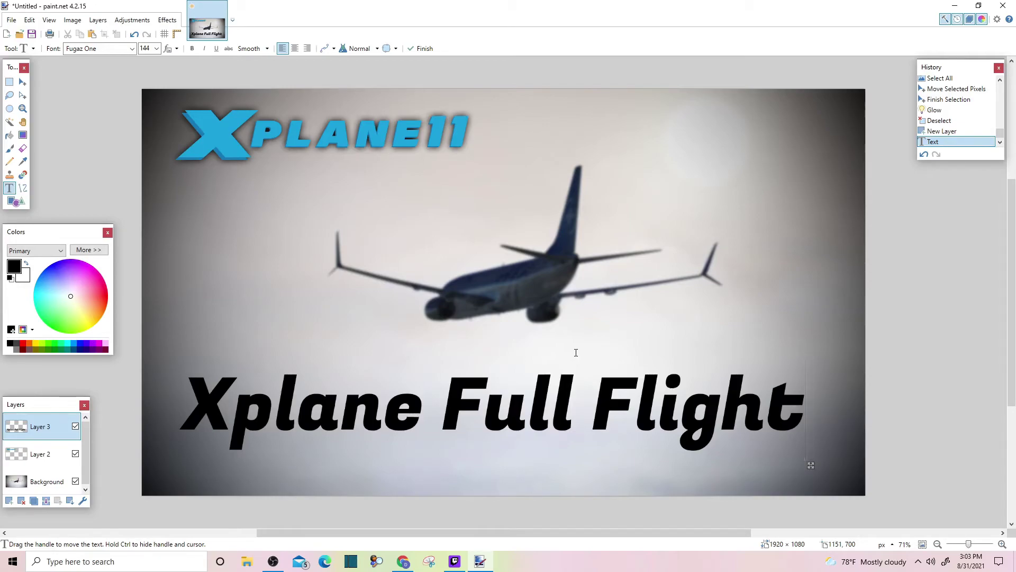
Remove "Full Flight" from the text and append "11" to "Xplane".
key("BackSpace")
key("BackSpace")
key("BackSpace")
key("BackSpace")
key("BackSpace")
key("BackSpace")
key("BackSpace")
key("BackSpace")
key("BackSpace")
key("BackSpace")
key("BackSpace")
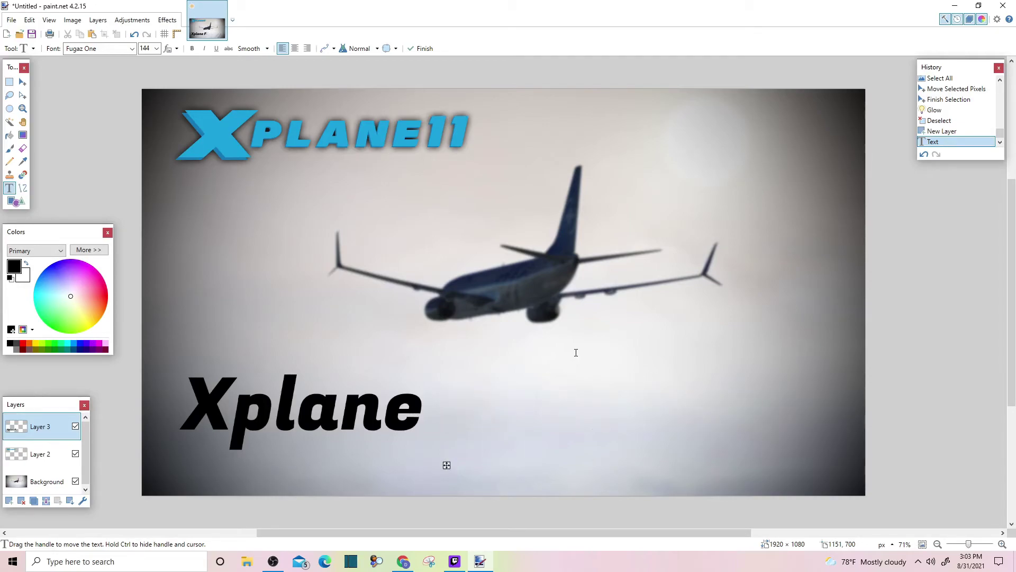
type("11")
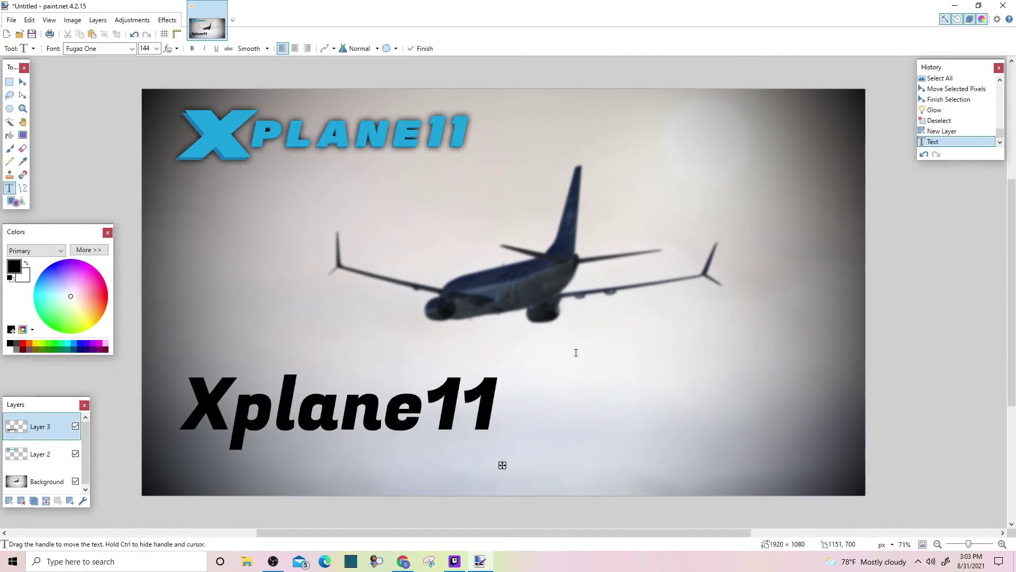
Replace the whole text with "Atlanta - Dallas".
key("BackSpace")
key("BackSpace")
key("BackSpace")
key("BackSpace")
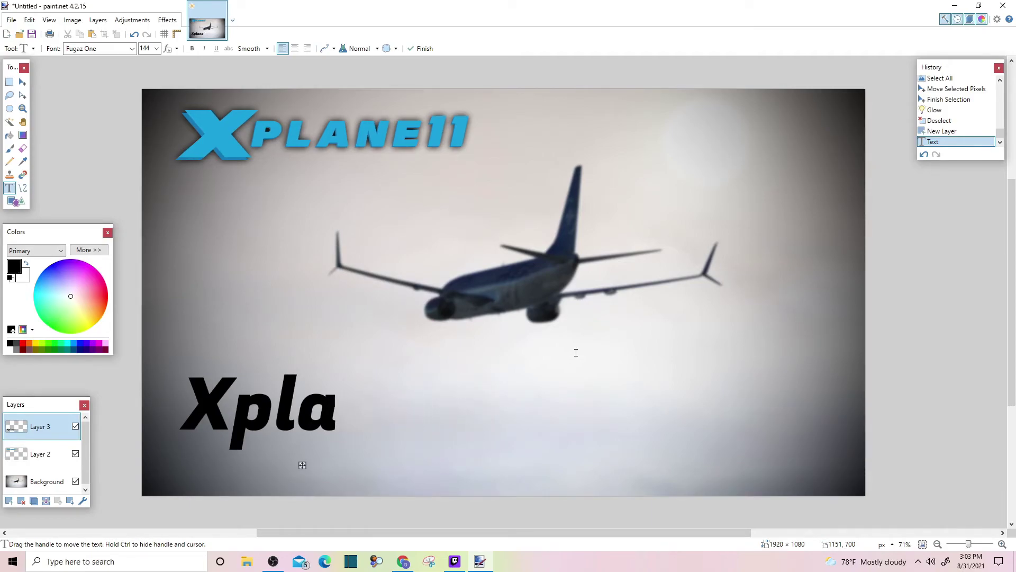
key("BackSpace")
key("BackSpace")
key("BackSpace")
key("BackSpace")
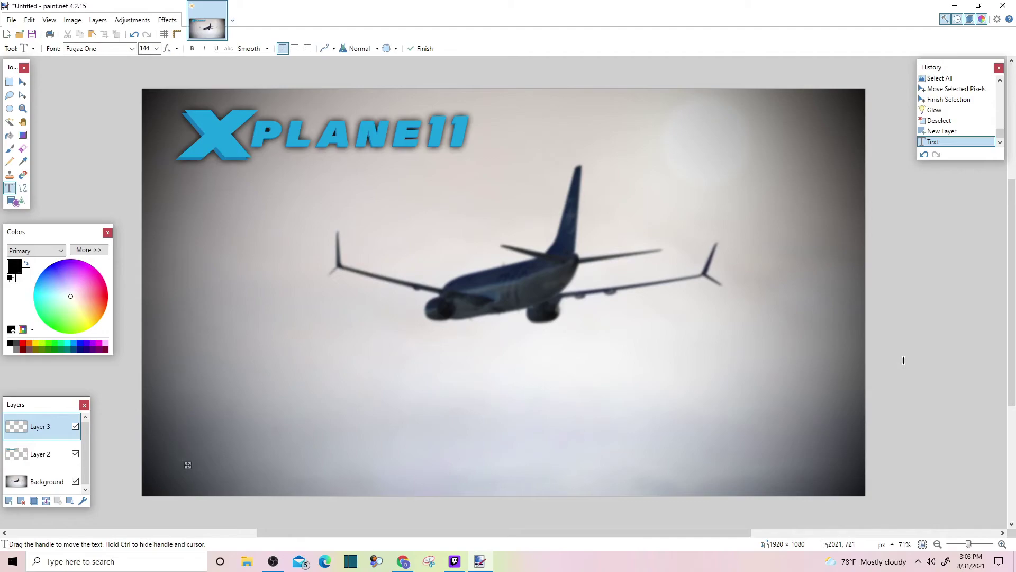
type("Atlanta - Dallas")
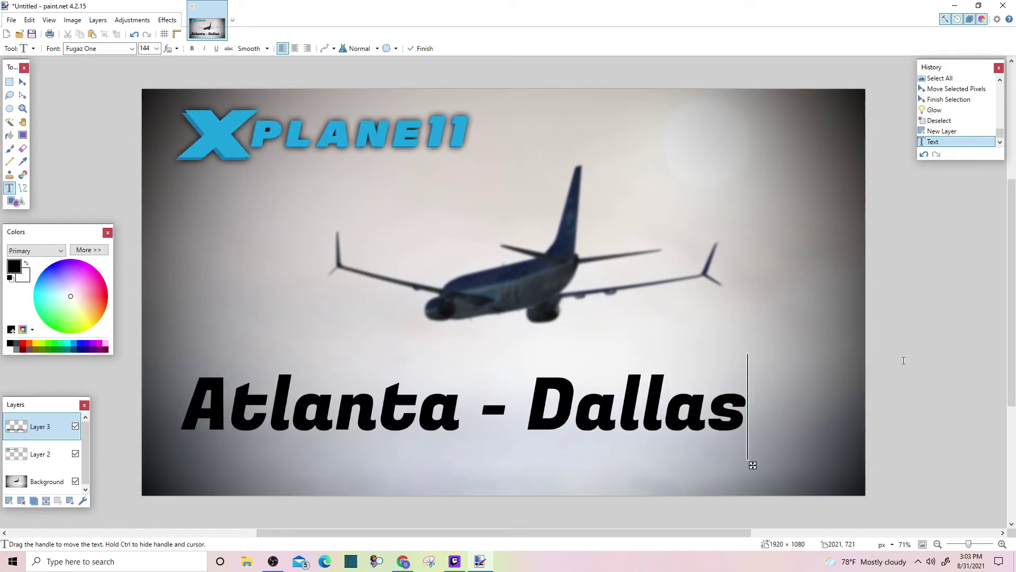
Change the text to the airport codes "ATL - DFW - LAX".
key("BackSpace")
key("BackSpace")
key("BackSpace")
key("BackSpace")
key("BackSpace")
key("BackSpace")
key("BackSpace")
key("BackSpace")
key("BackSpace")
key("BackSpace")
key("BackSpace")
key("BackSpace")
key("BackSpace")
key("BackSpace")
key("BackSpace")
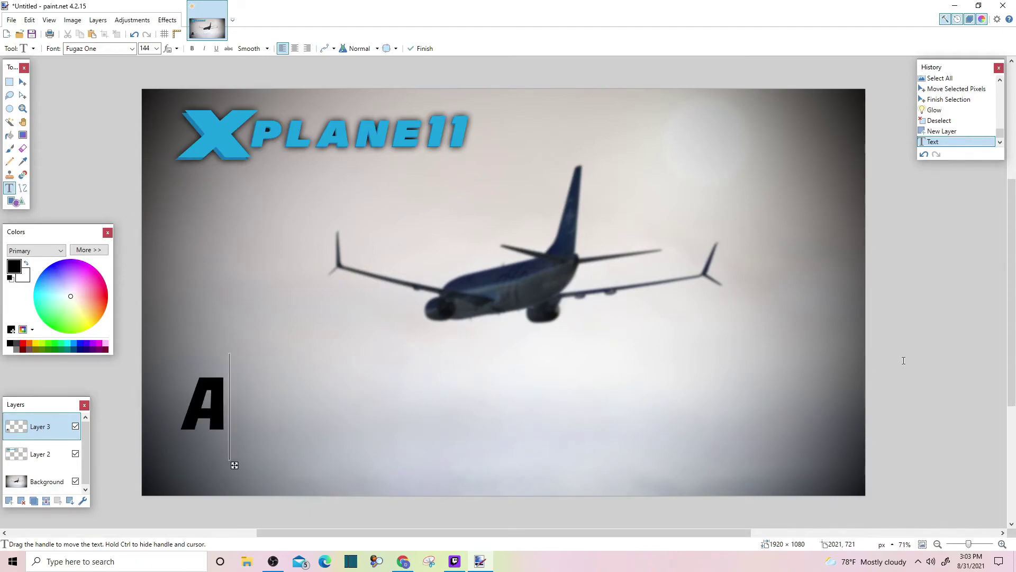
type("TL - DFW - ")
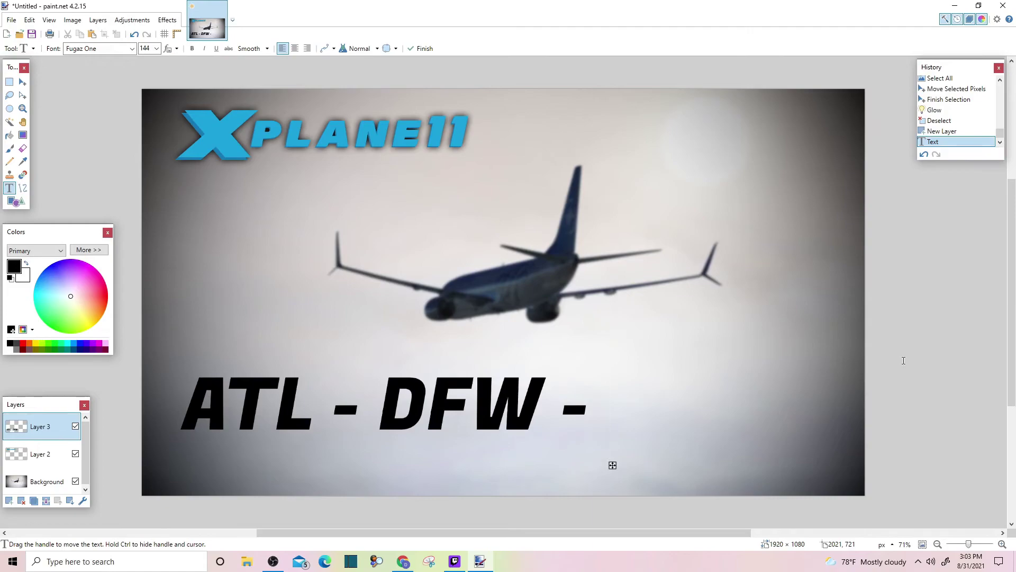
type("LAX")
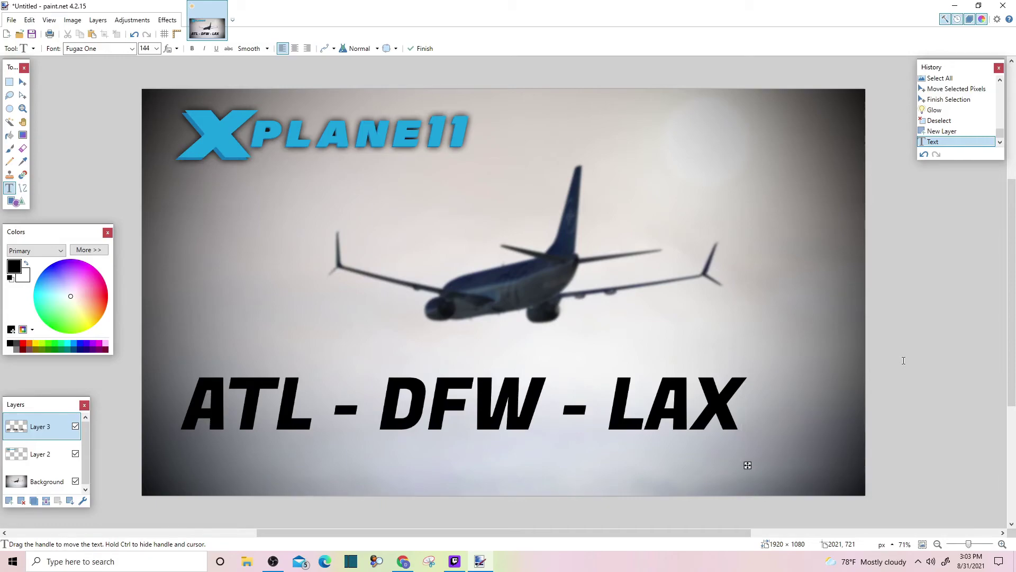
Try "KLAX" as the last airport code in the text and change it back to "LAX".
key("BackSpace")
key("BackSpace")
key("BackSpace")
key("BackSpace")
key("BackSpace")
key("BackSpace")
key("BackSpace")
key("BackSpace")
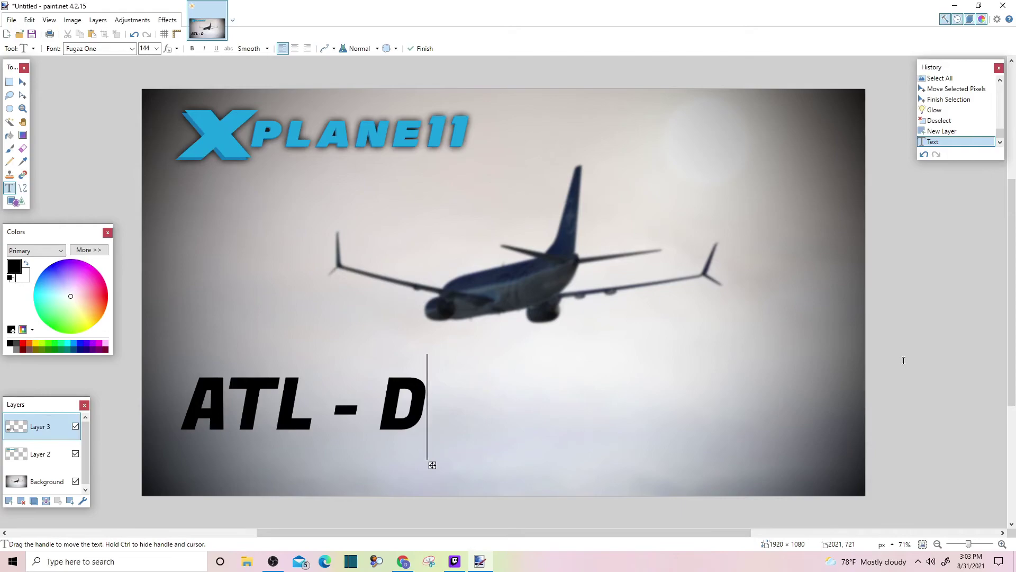
type("FW - KLAX")
key("BackSpace")
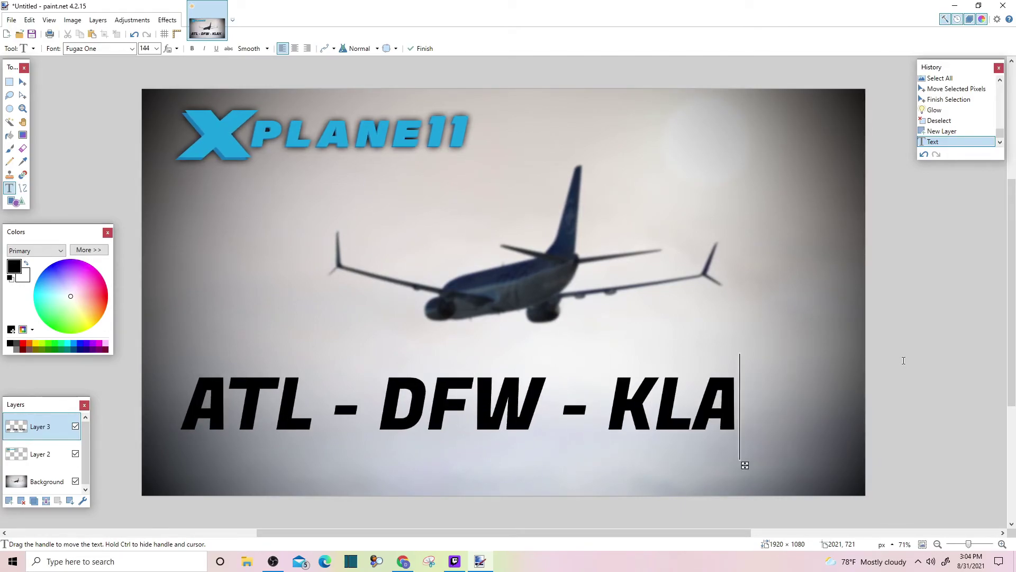
key("BackSpace")
key("BackSpace")
key("BackSpace")
type("LAX")
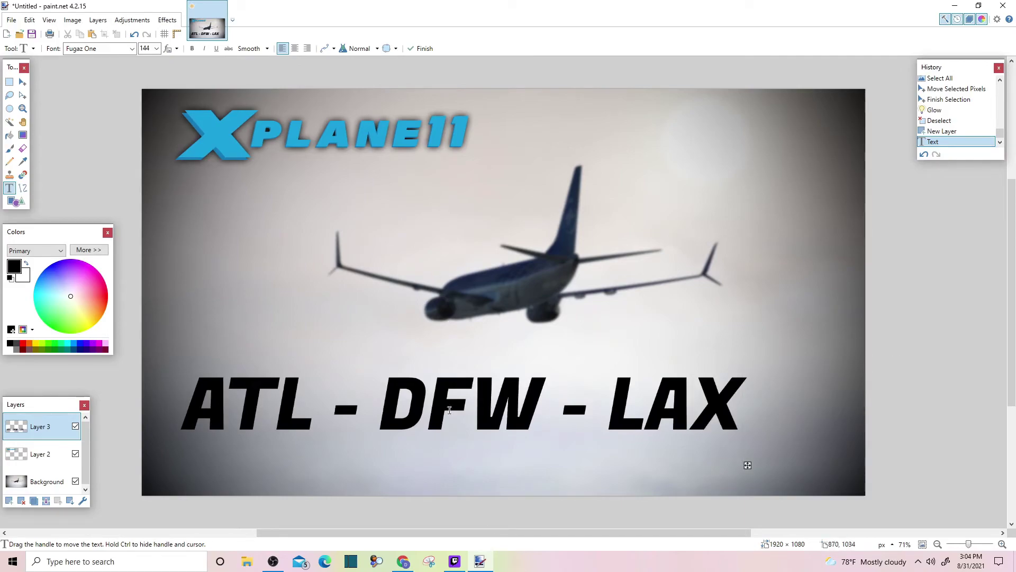
Select the entire text layer, enlarge it to about 1936 × 1089 pixels and shift it right to roughly centre the lettering.
type("m")
key("ctrl+a")
left_click_drag(412, 374, 454, 376)
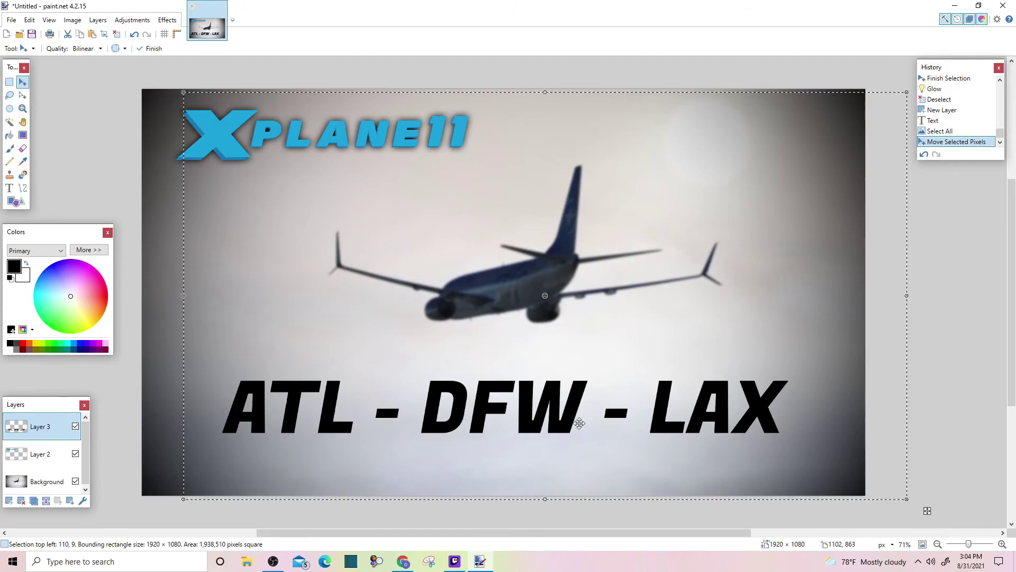
left_click_drag(907, 499, 881, 484)
left_click_drag(766, 404, 913, 505)
left_click_drag(681, 411, 675, 405)
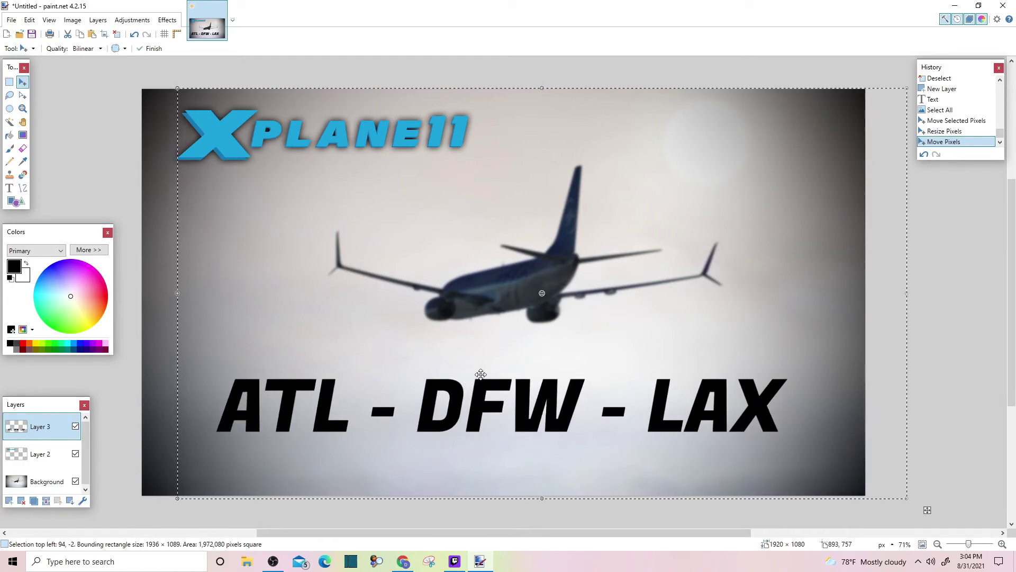
Fill the lettering with a bright blue using the Paint Bucket.
left_click(8, 136)
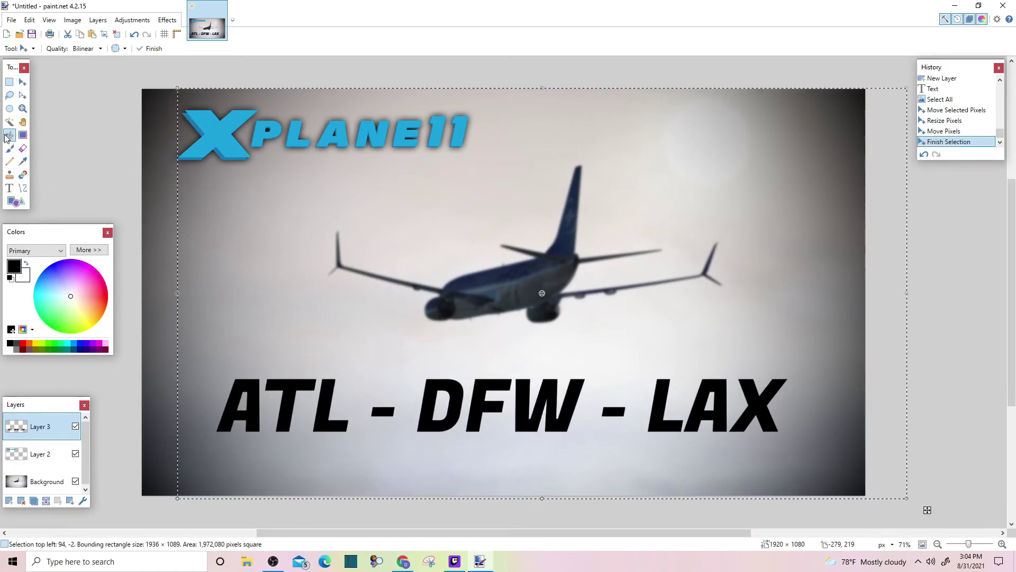
left_click(74, 343)
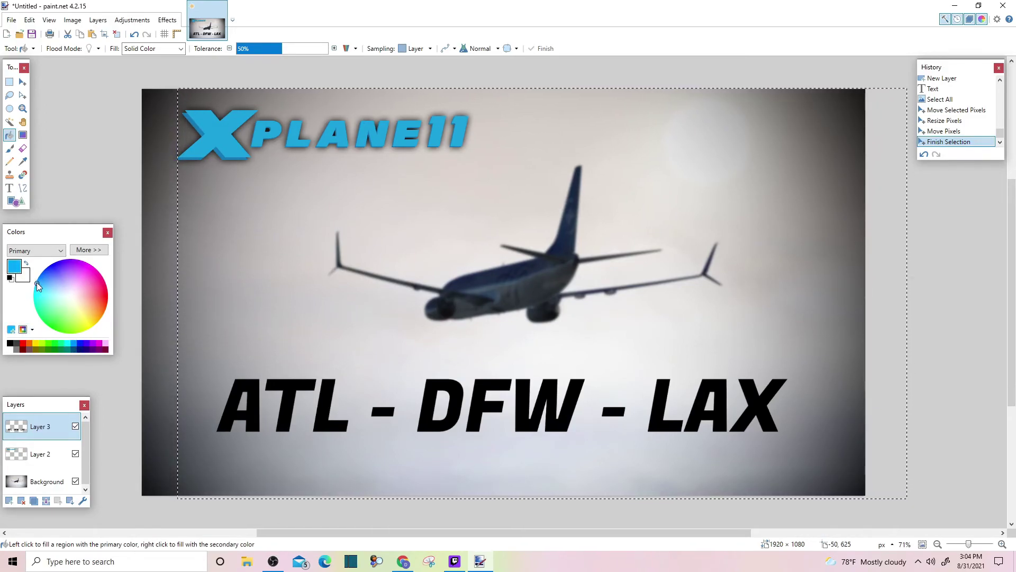
left_click(291, 395)
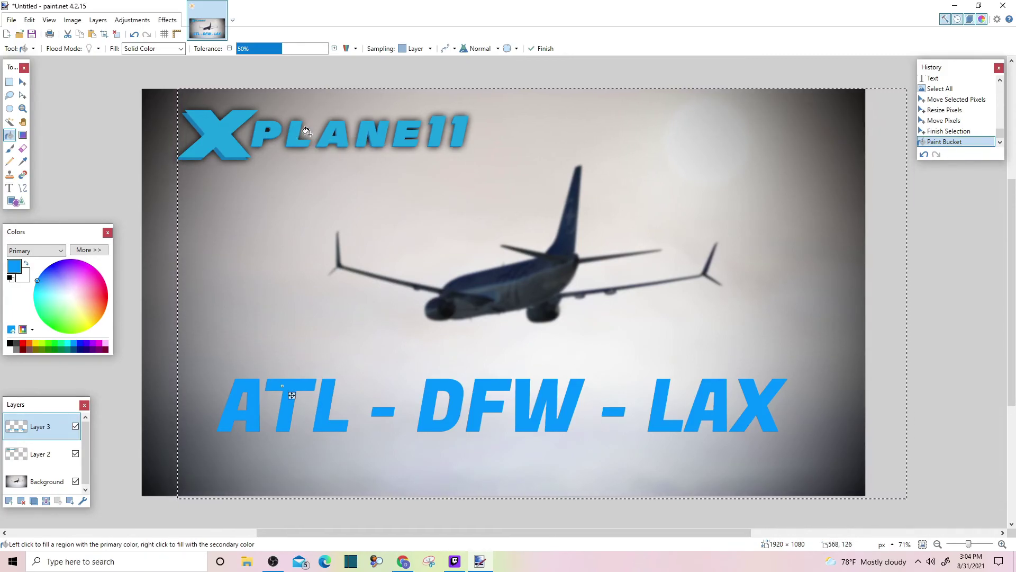
Sample the logo's blue from Layer 2 and fill the lettering on Layer 3 with it.
left_click(23, 167)
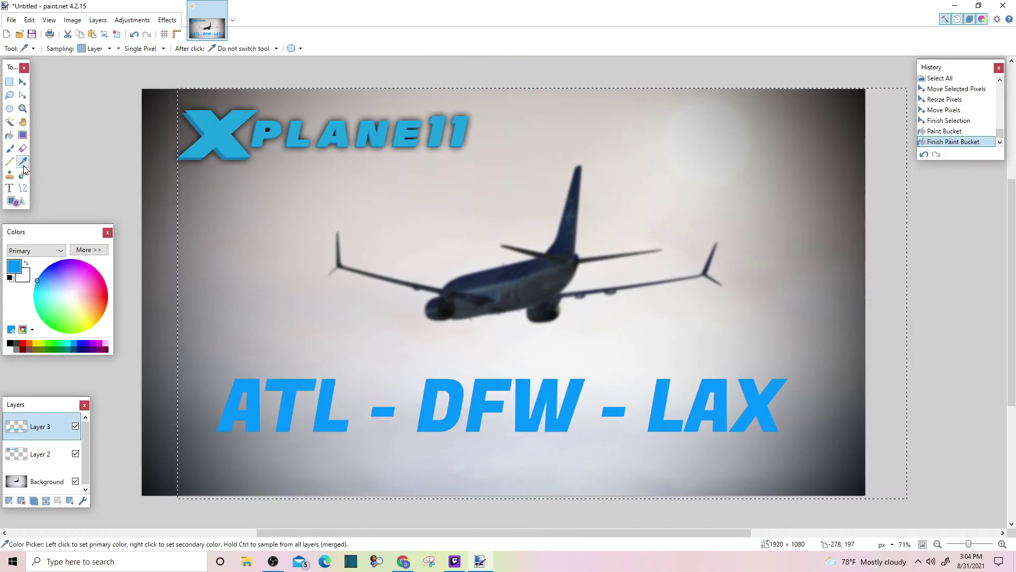
left_click(57, 456)
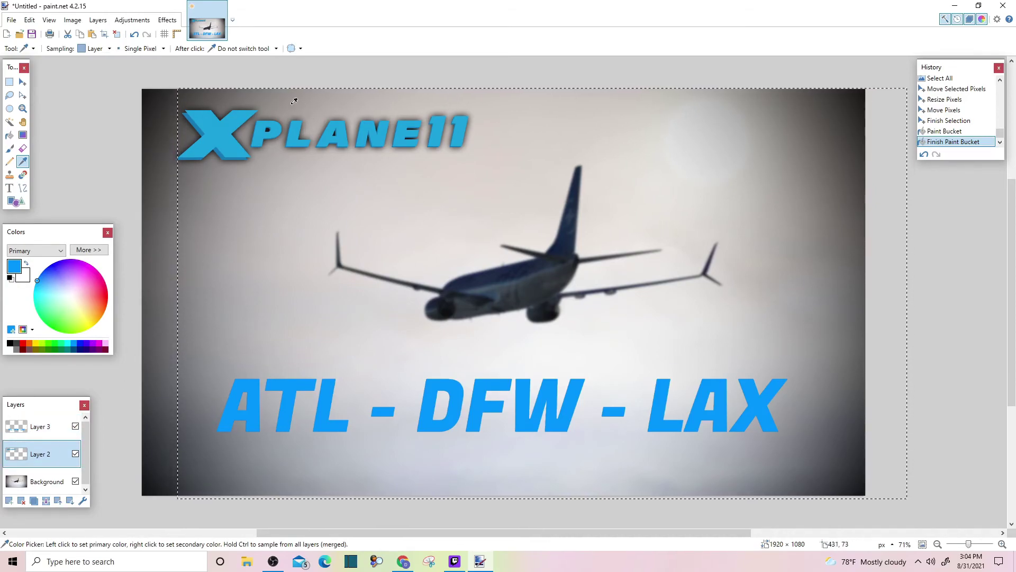
left_click(222, 130)
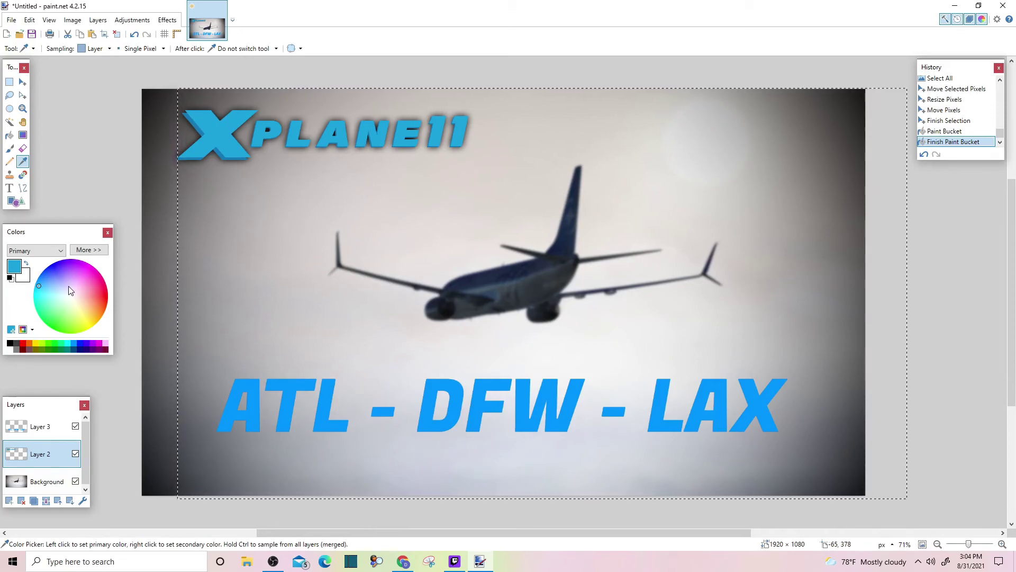
left_click(44, 427)
left_click(9, 135)
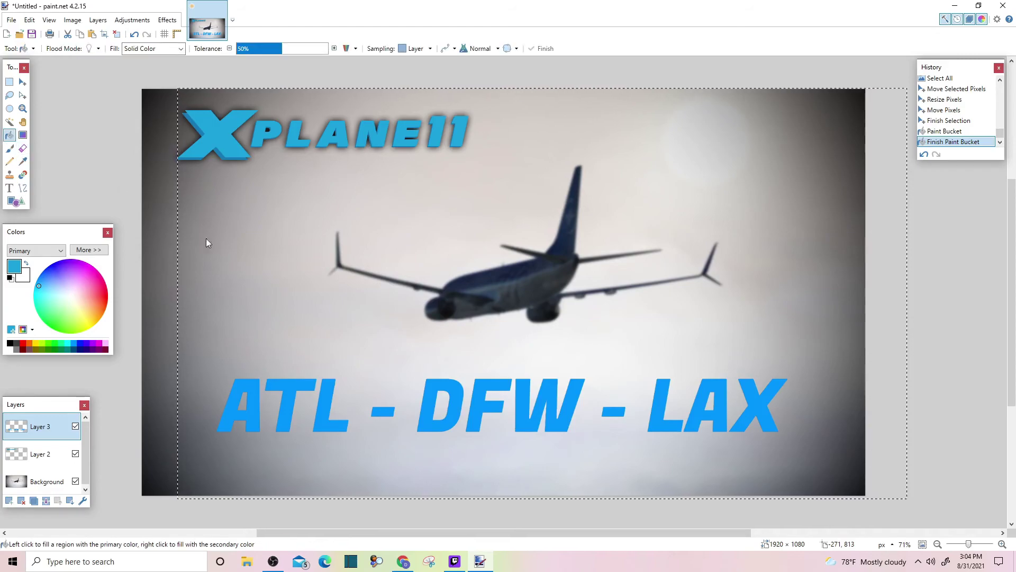
left_click(326, 395)
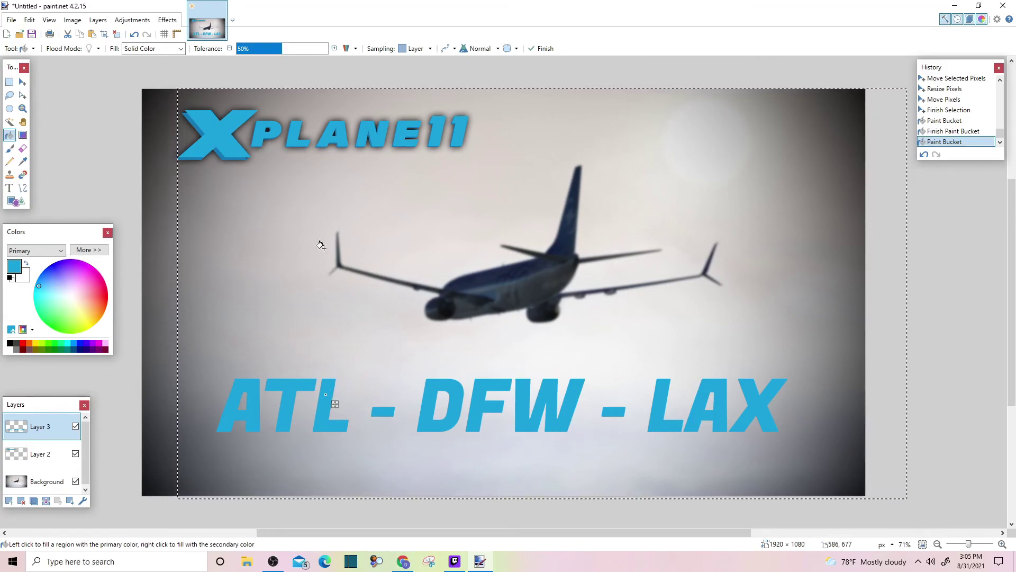
Apply the Glow effect twice to the text layer and clear the selection.
left_click(167, 20)
left_click(183, 32)
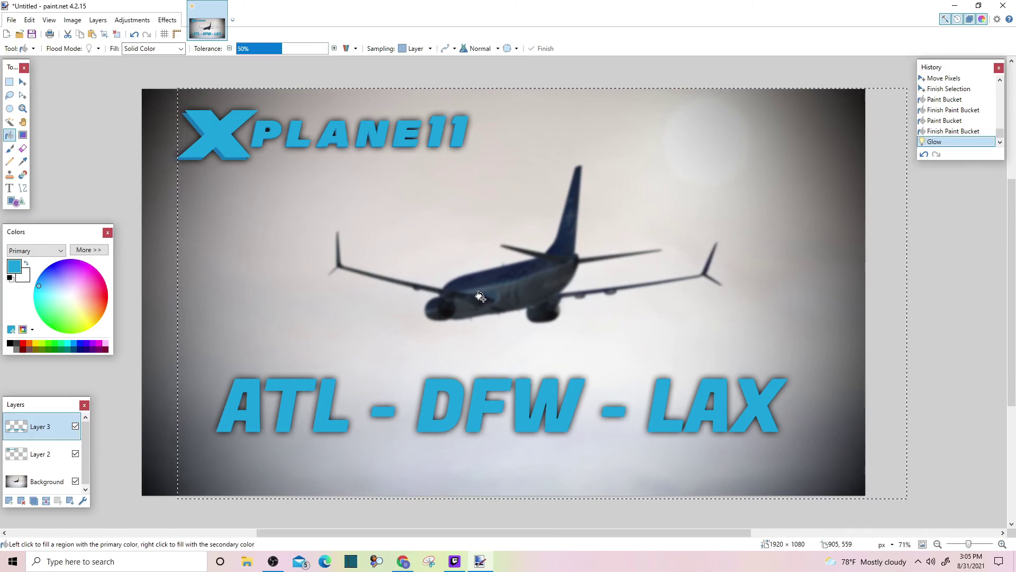
left_click(167, 20)
left_click(175, 35)
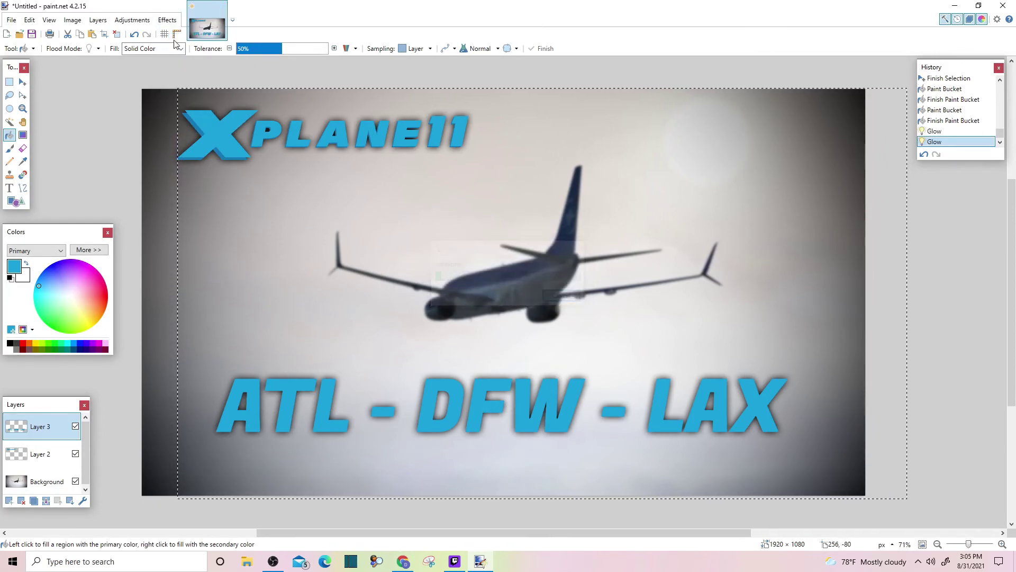
key("ctrl+d")
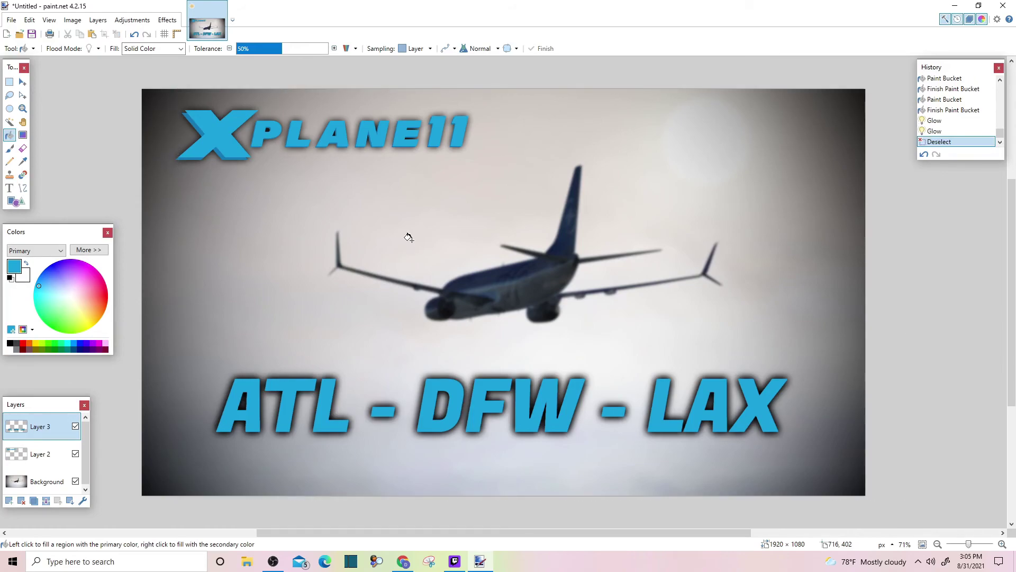